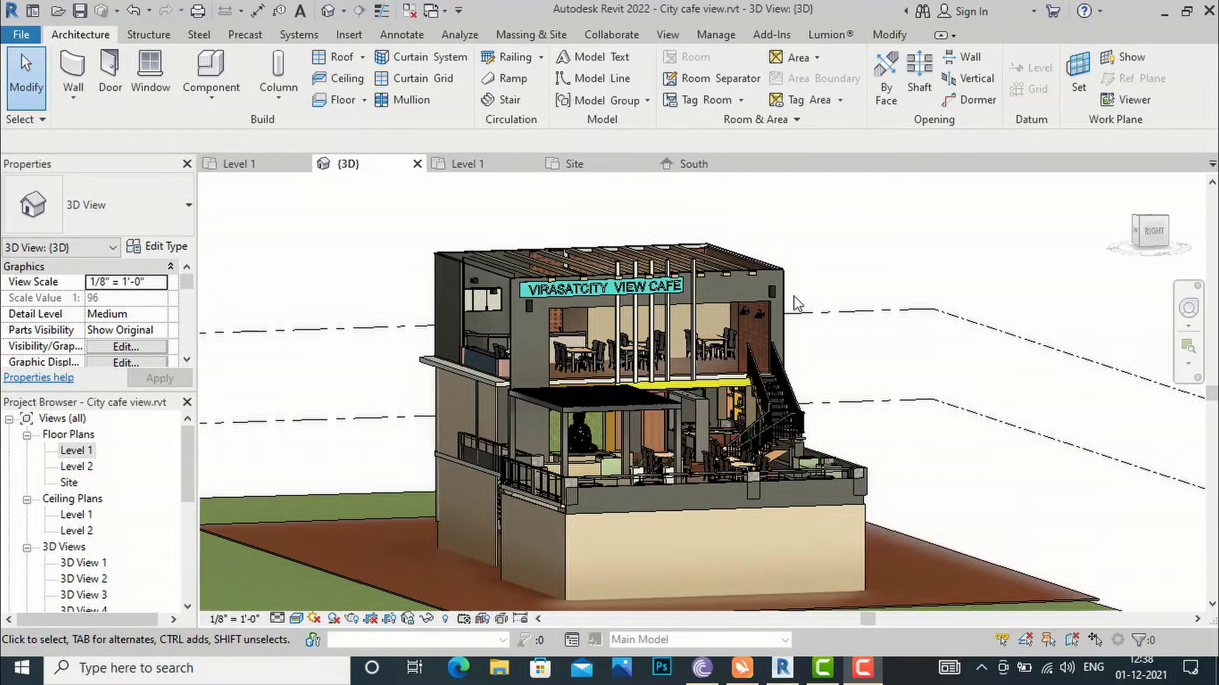
Step: Switch the cafe 3D view to Shaded with edges (SD) and orbit to a higher front-right view
{"action": "scroll", "coordinate": [529, 296], "scroll_direction": "up", "scroll_amount": 5}
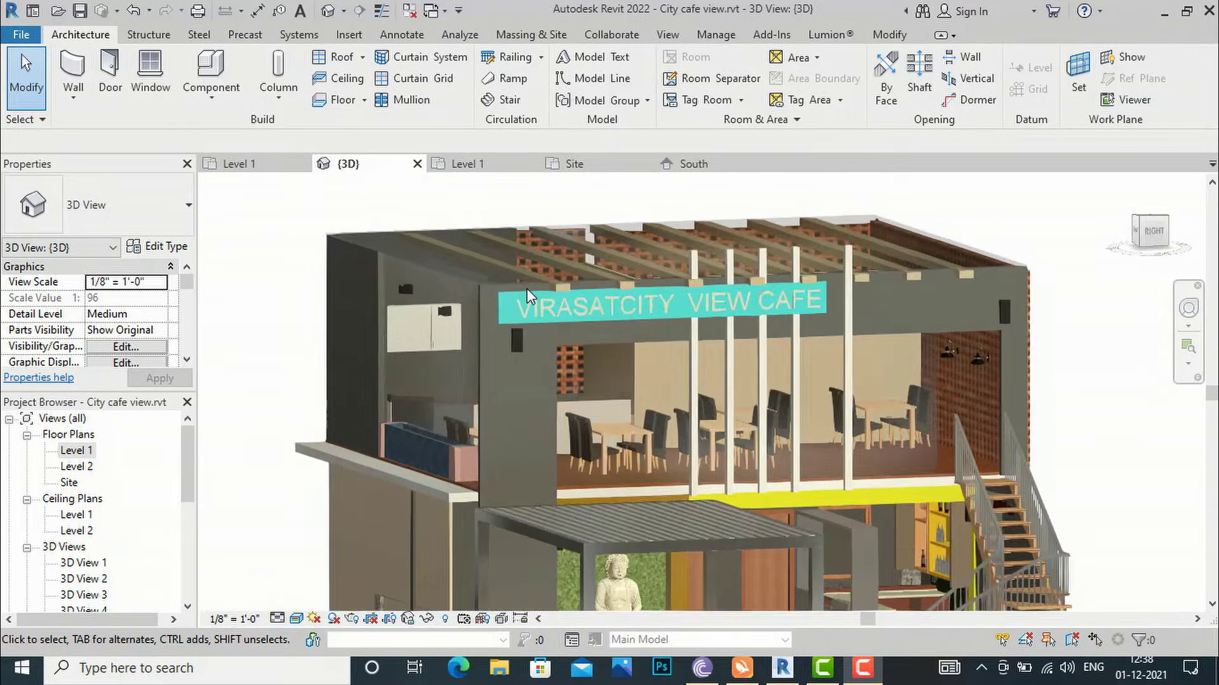
{"action": "key", "text": "s"}
{"action": "key", "text": "d"}
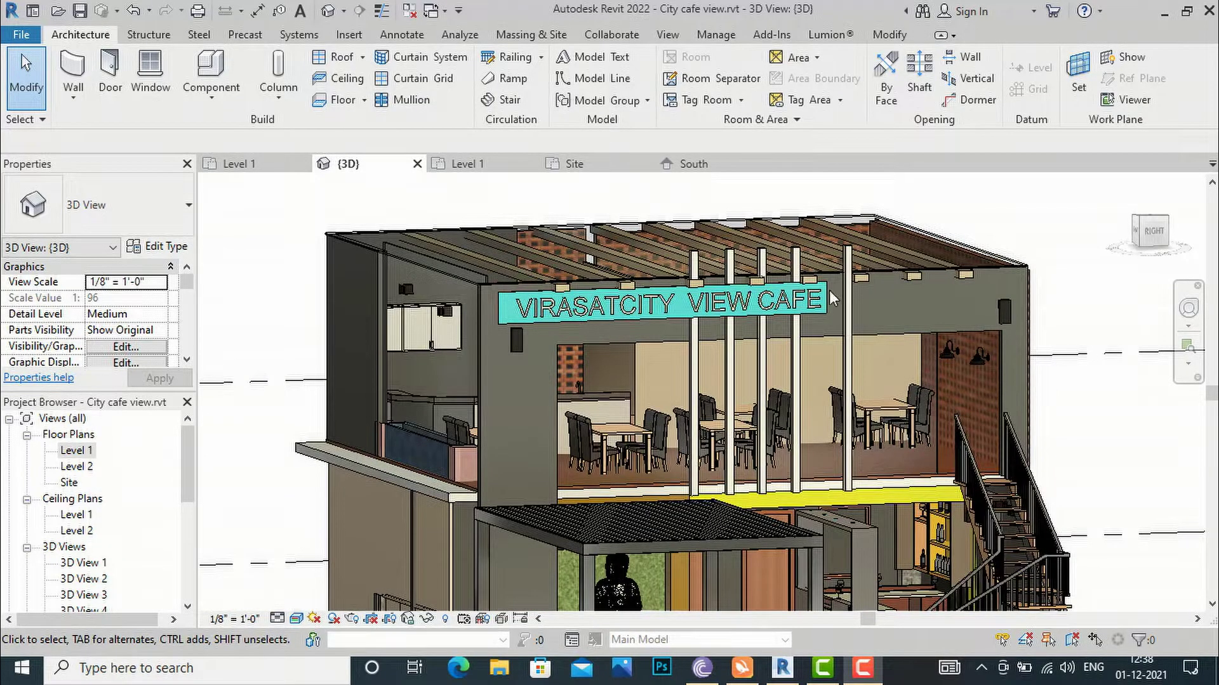
{"action": "scroll", "coordinate": [674, 255], "scroll_direction": "down", "scroll_amount": 2}
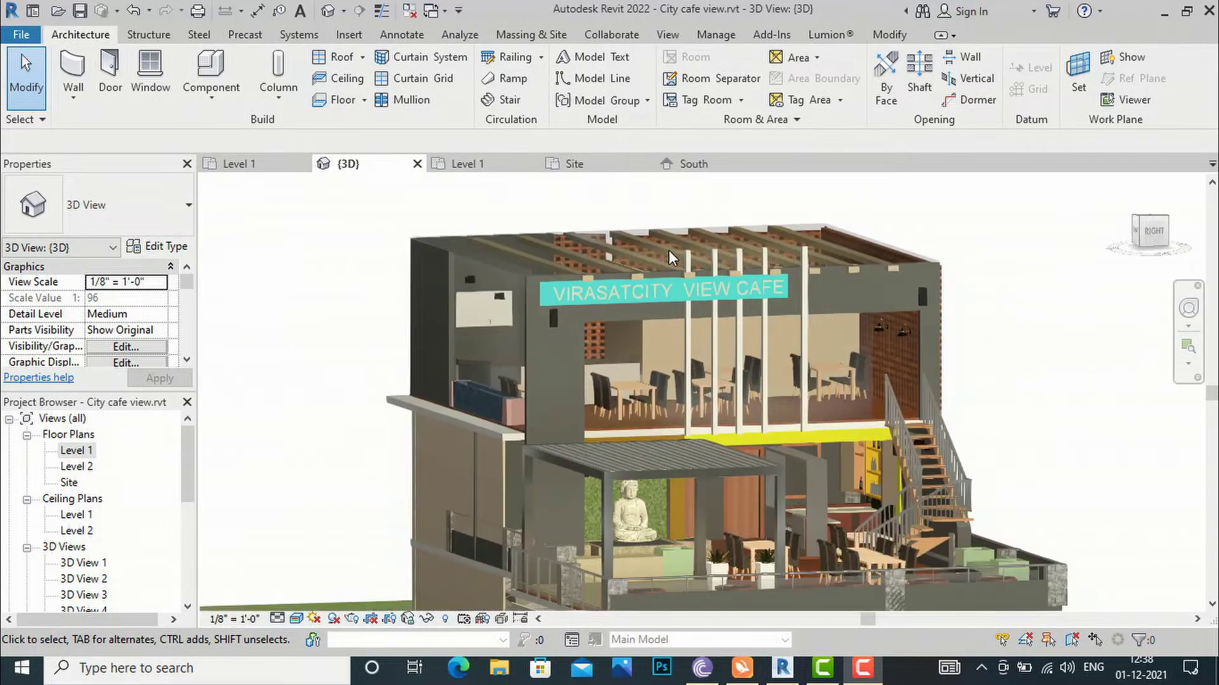
{"action": "scroll", "coordinate": [678, 252], "scroll_direction": "down", "scroll_amount": 2}
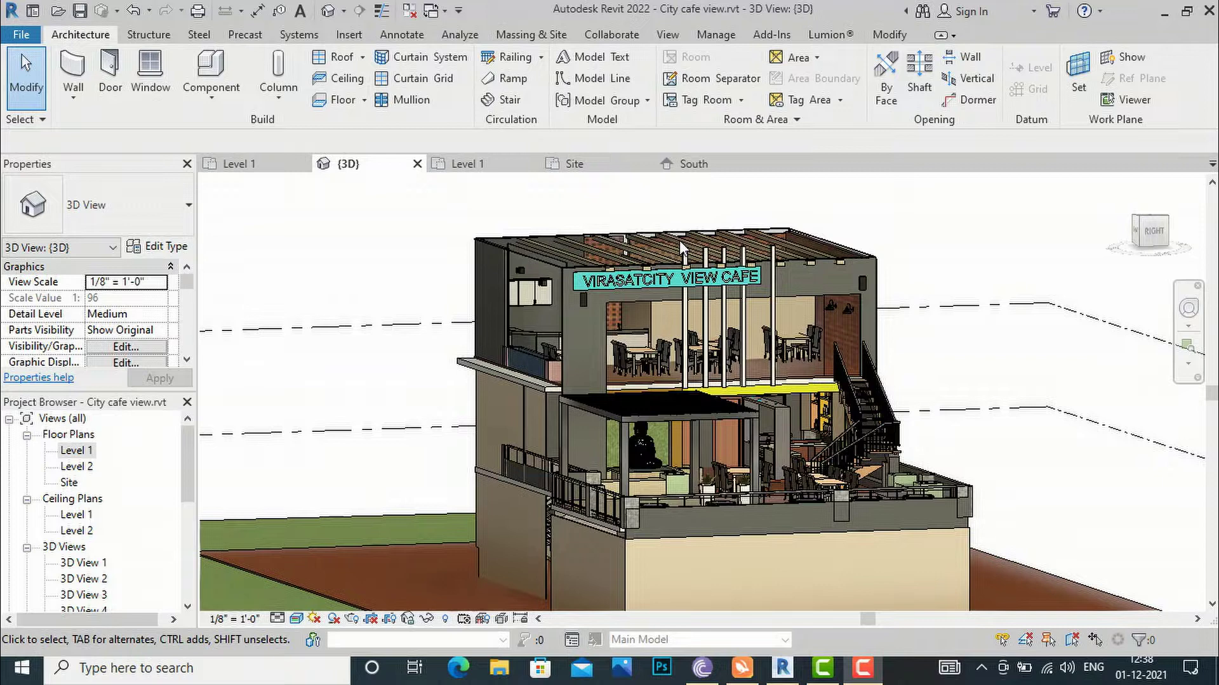
{"action": "scroll", "coordinate": [679, 240], "scroll_direction": "down", "scroll_amount": 3}
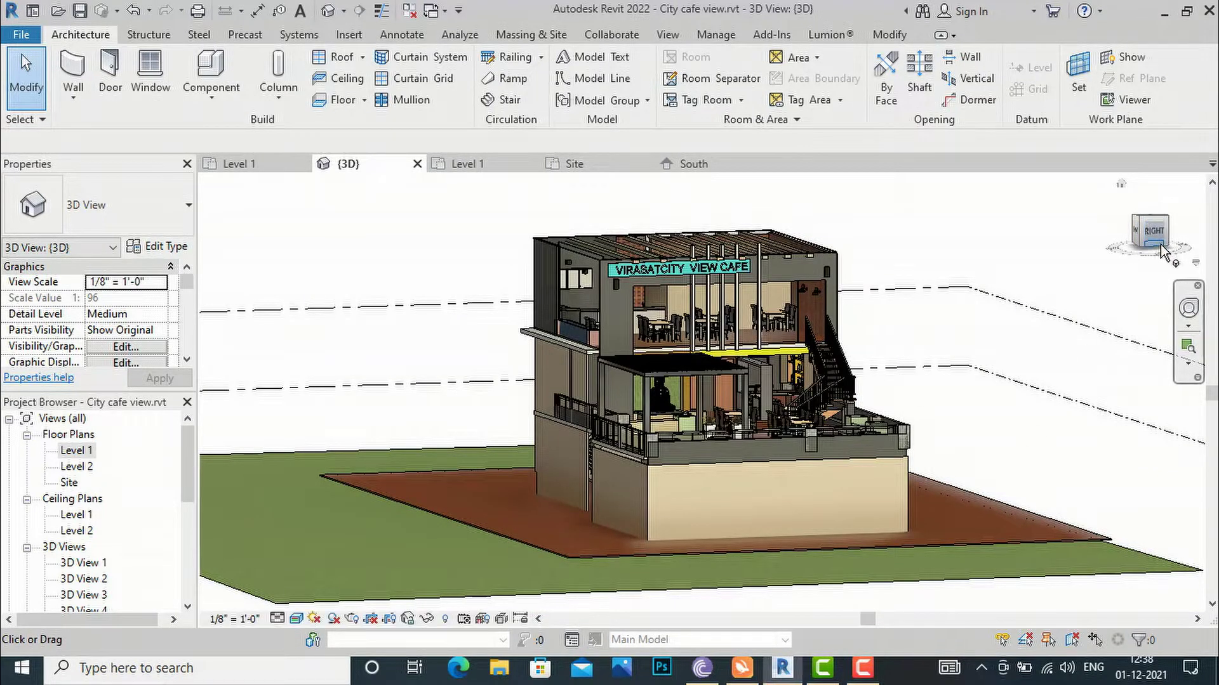
{"action": "left_click_drag", "start_coordinate": [1159, 234], "coordinate": [1054, 432]}
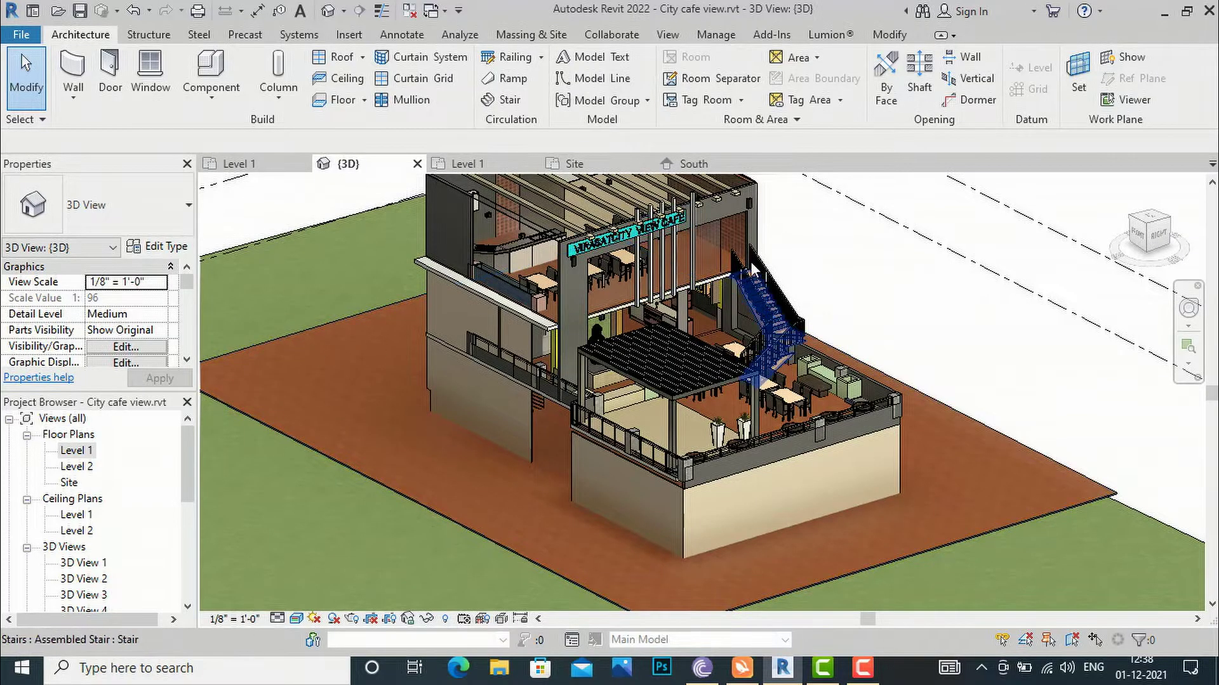
{"action": "scroll", "coordinate": [752, 270], "scroll_direction": "down", "scroll_amount": 2}
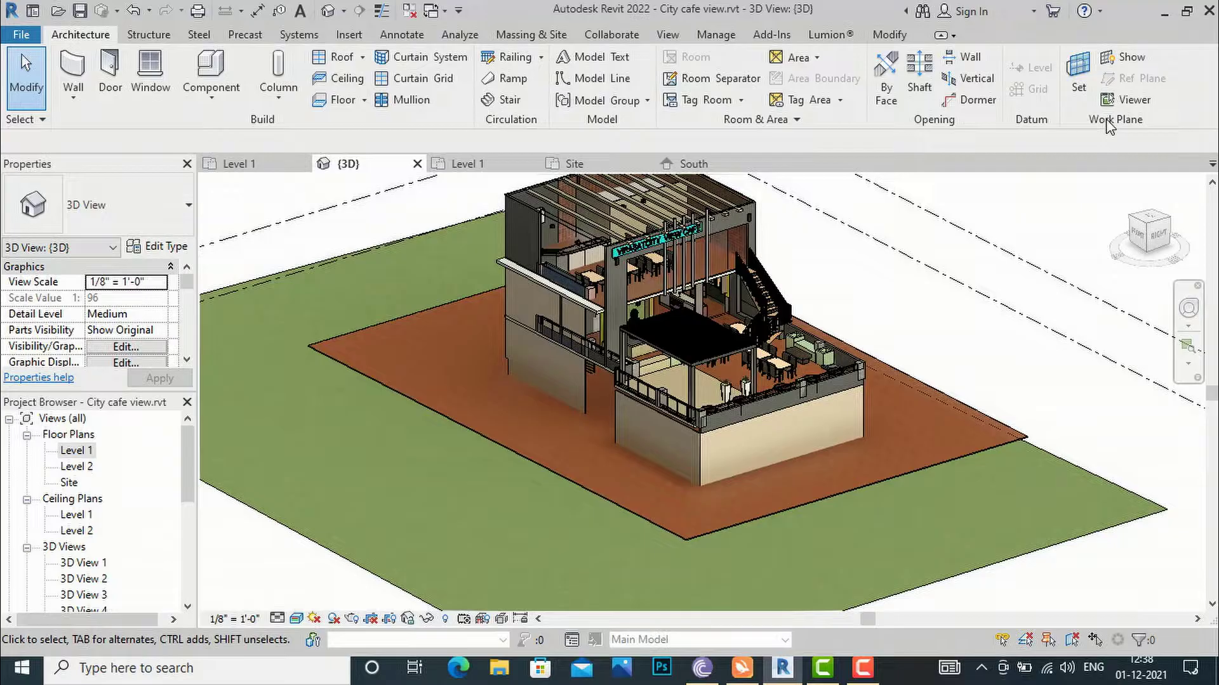
Step: Pick the ground floor slab (Generic - 12") as the work plane and show it
{"action": "left_click", "coordinate": [1084, 94]}
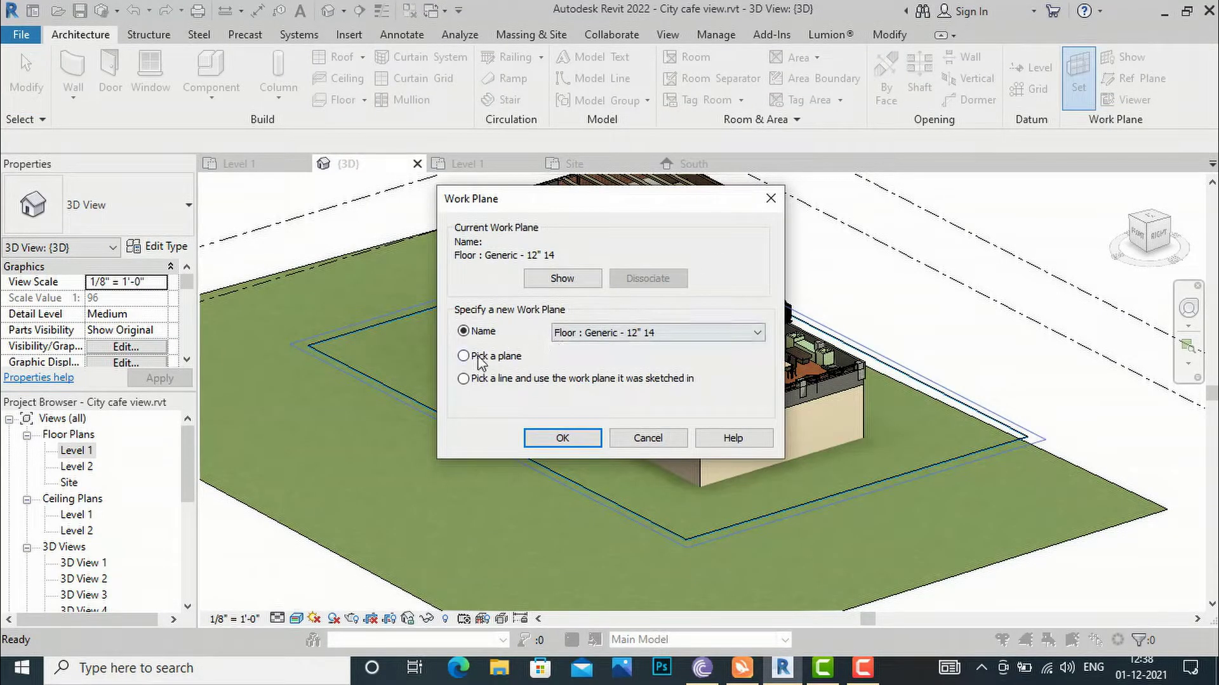
{"action": "left_click", "coordinate": [563, 440]}
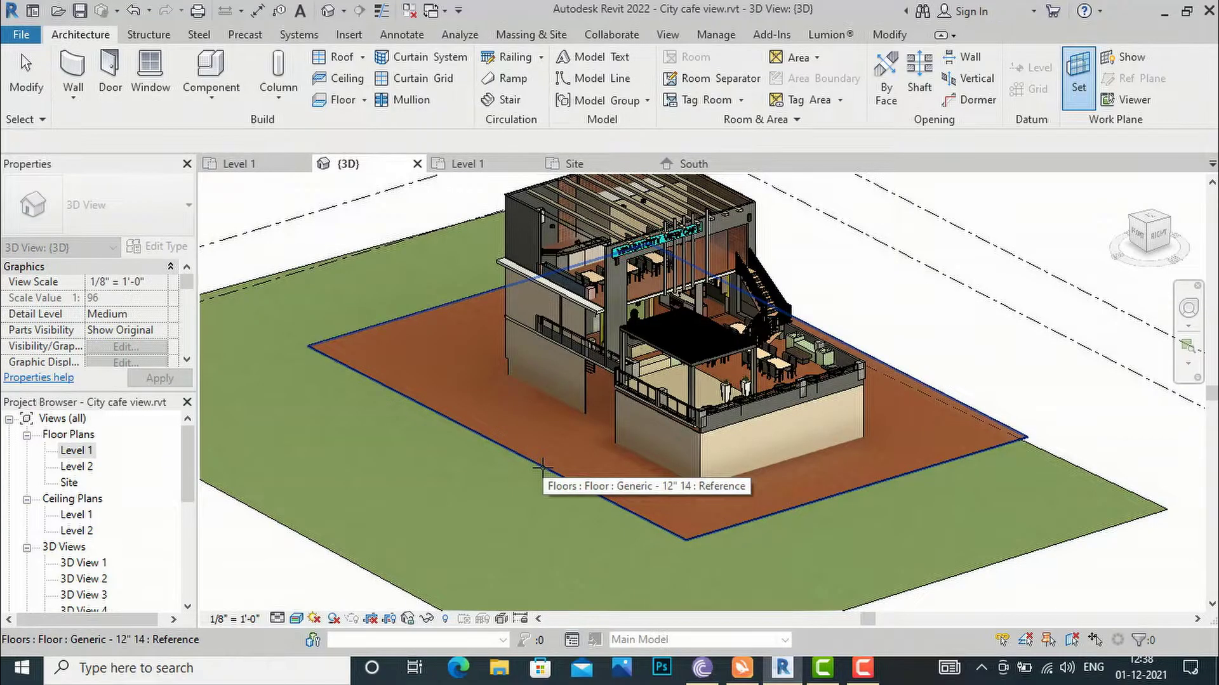
{"action": "left_click", "coordinate": [543, 467]}
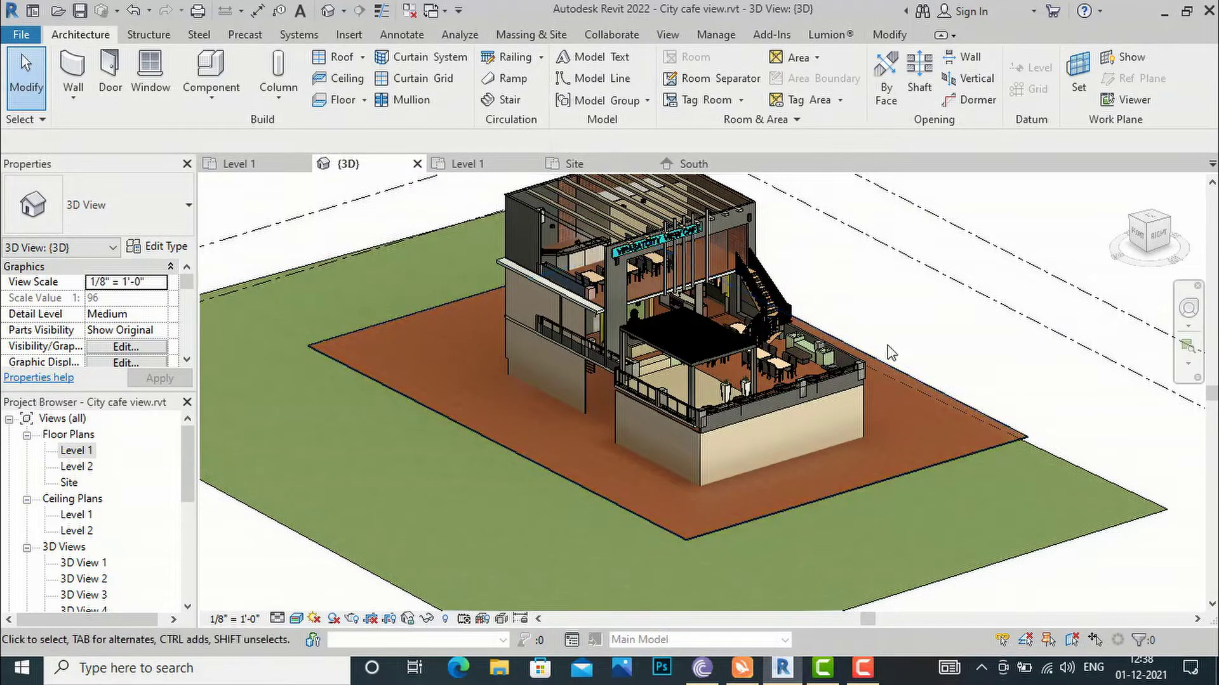
{"action": "left_click", "coordinate": [1147, 64]}
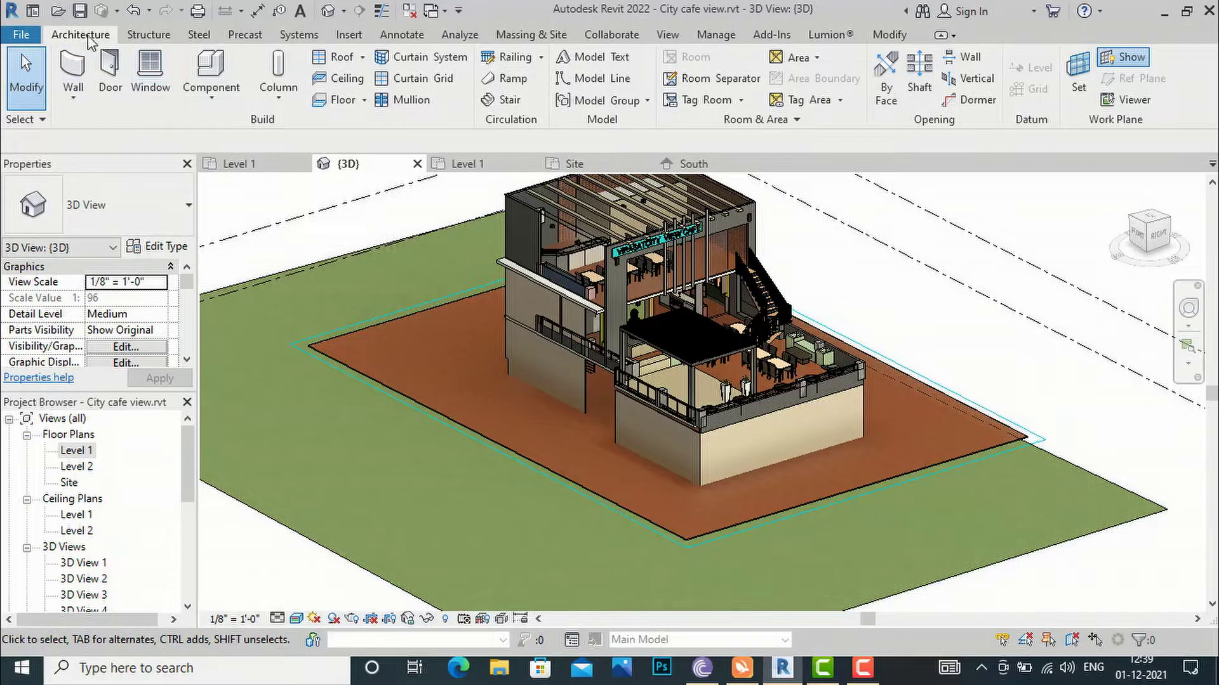
Step: Place 24" Arial model text 'RESTAURANT' on the slab in front of the lower wall
{"action": "left_click", "coordinate": [596, 59]}
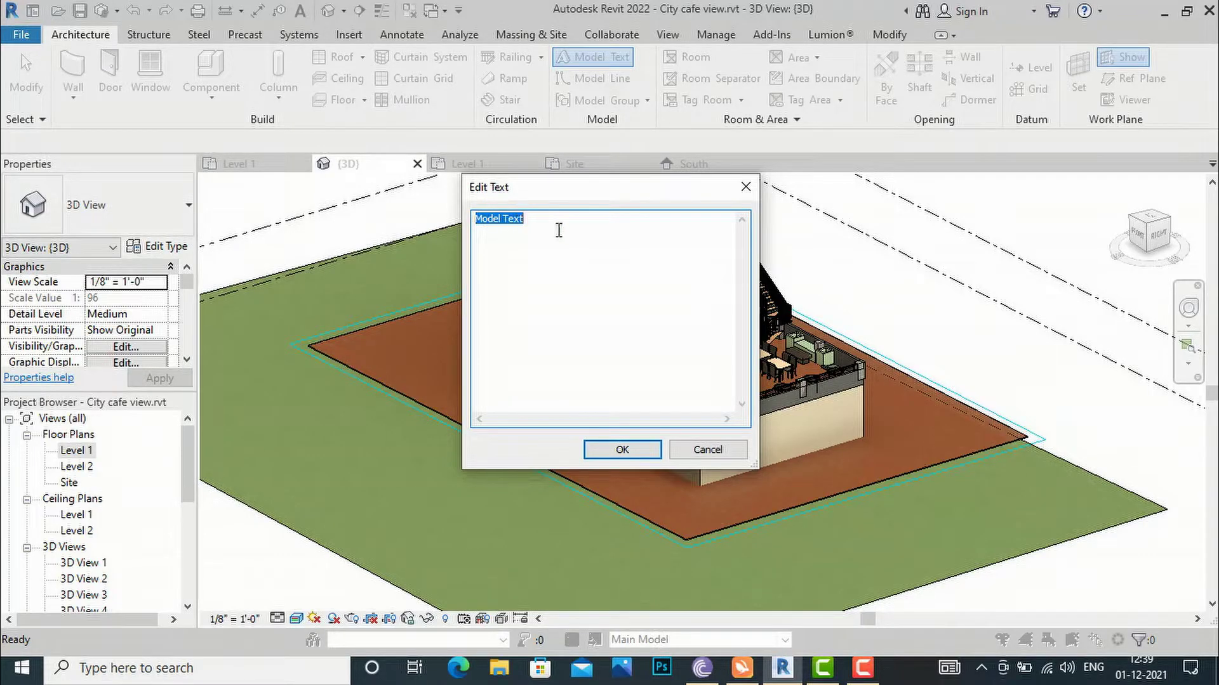
{"action": "key", "text": "BackSpace"}
{"action": "type", "text": "RESTAURANT"}
{"action": "left_click", "coordinate": [621, 449]}
{"action": "scroll", "coordinate": [755, 505], "scroll_direction": "up", "scroll_amount": 4}
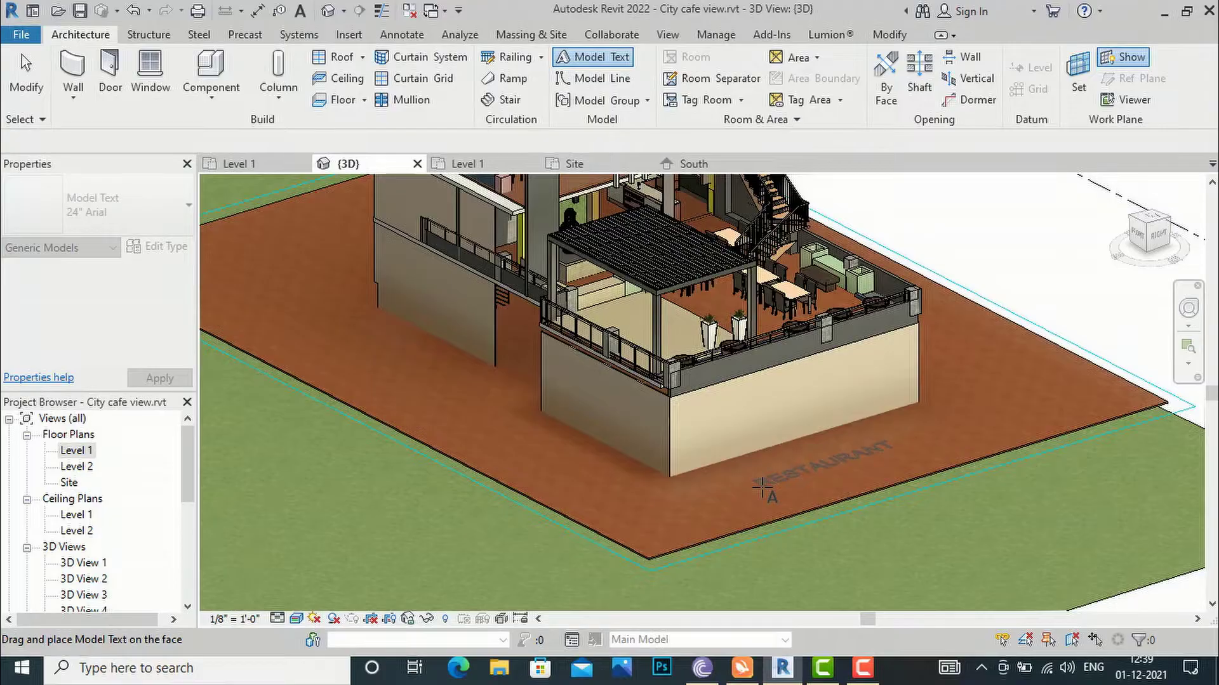
{"action": "left_click", "coordinate": [763, 486]}
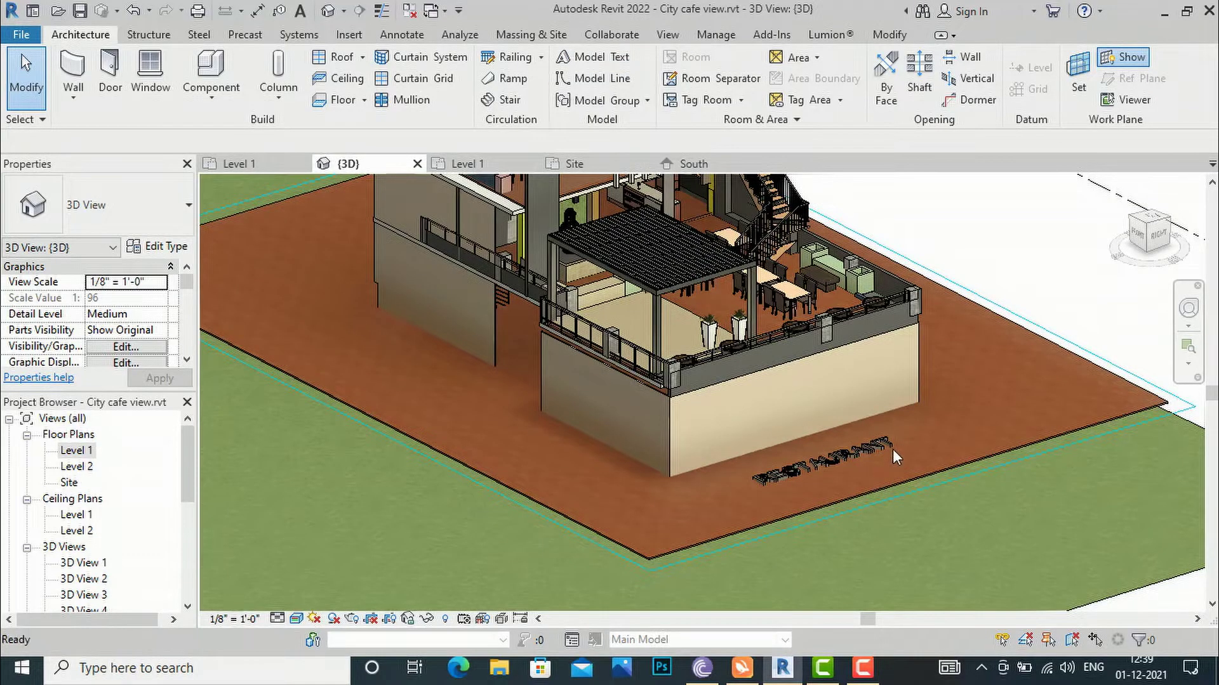
{"action": "scroll", "coordinate": [892, 448], "scroll_direction": "up", "scroll_amount": 4}
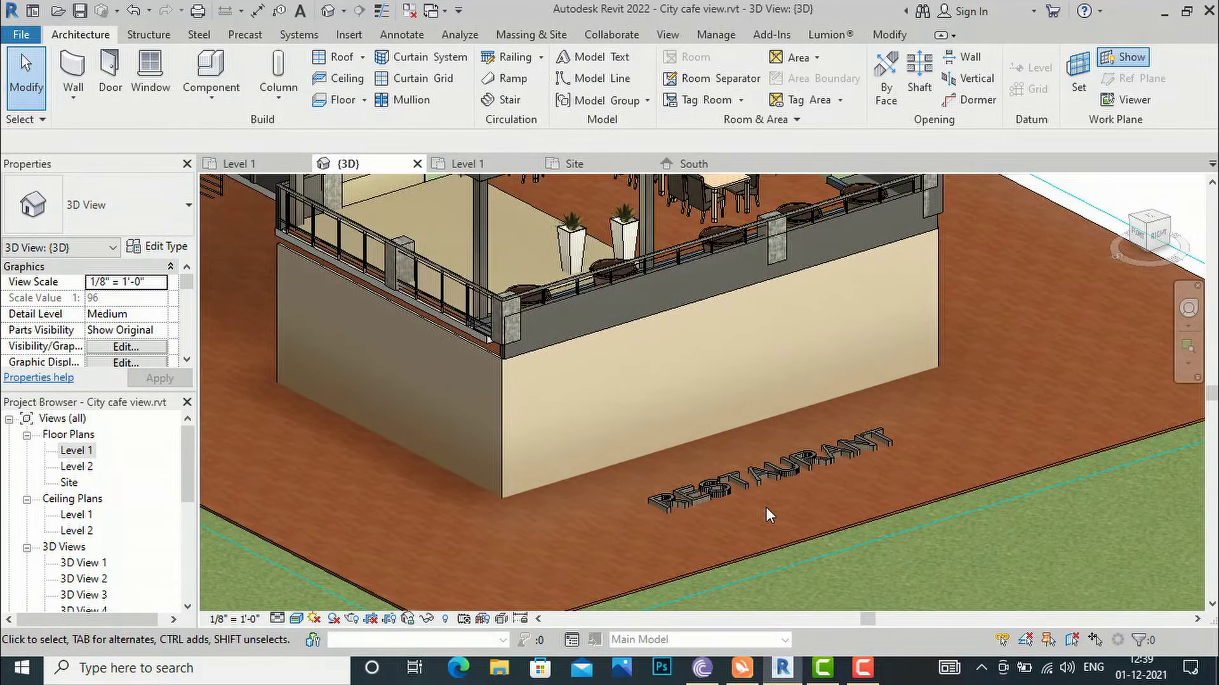
{"action": "scroll", "coordinate": [774, 505], "scroll_direction": "down", "scroll_amount": 3}
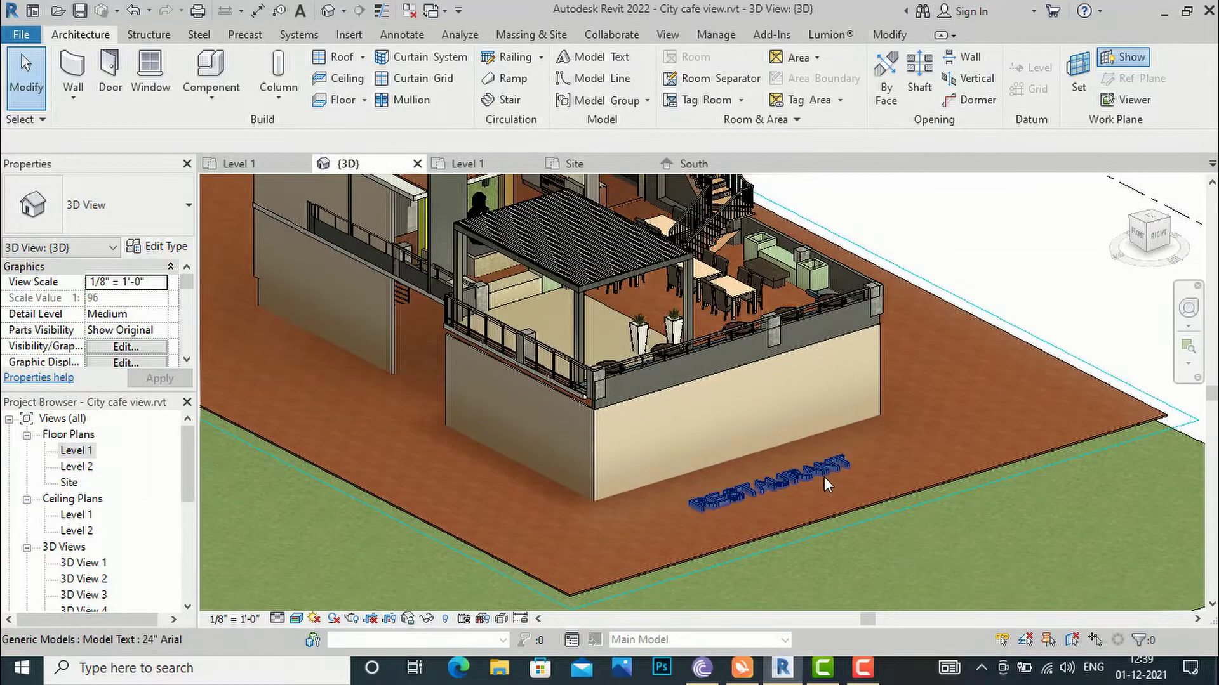
{"action": "scroll", "coordinate": [823, 478], "scroll_direction": "up", "scroll_amount": 2}
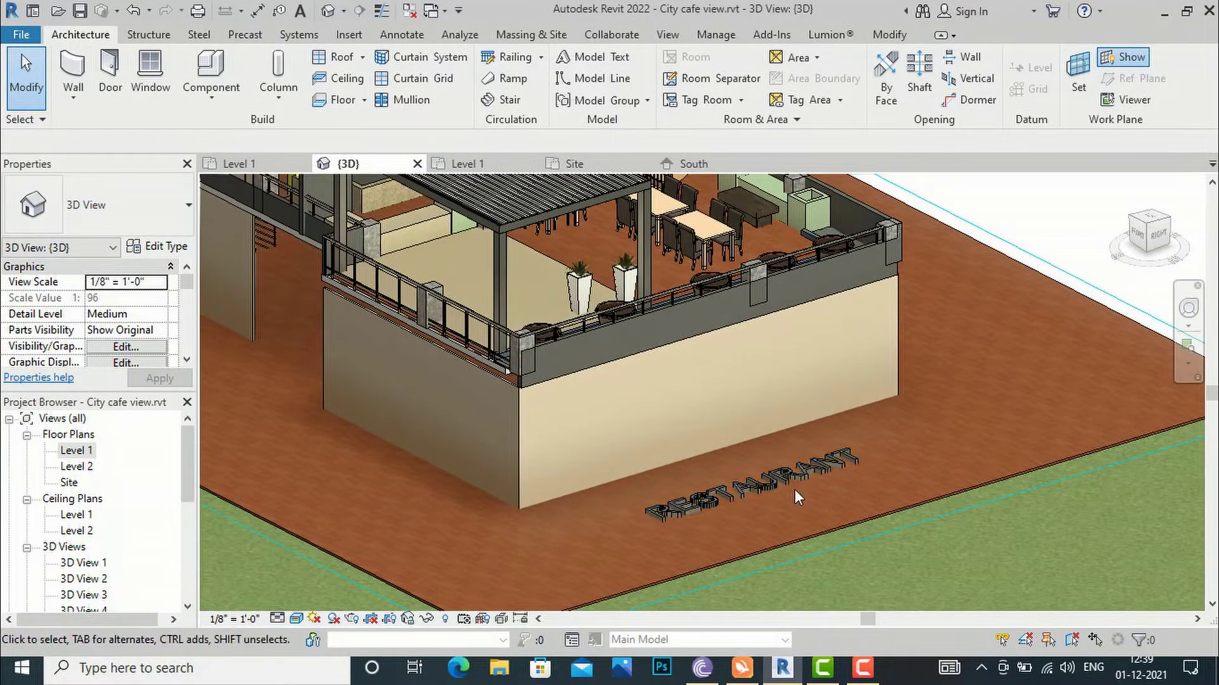
{"action": "scroll", "coordinate": [806, 438], "scroll_direction": "down", "scroll_amount": 2}
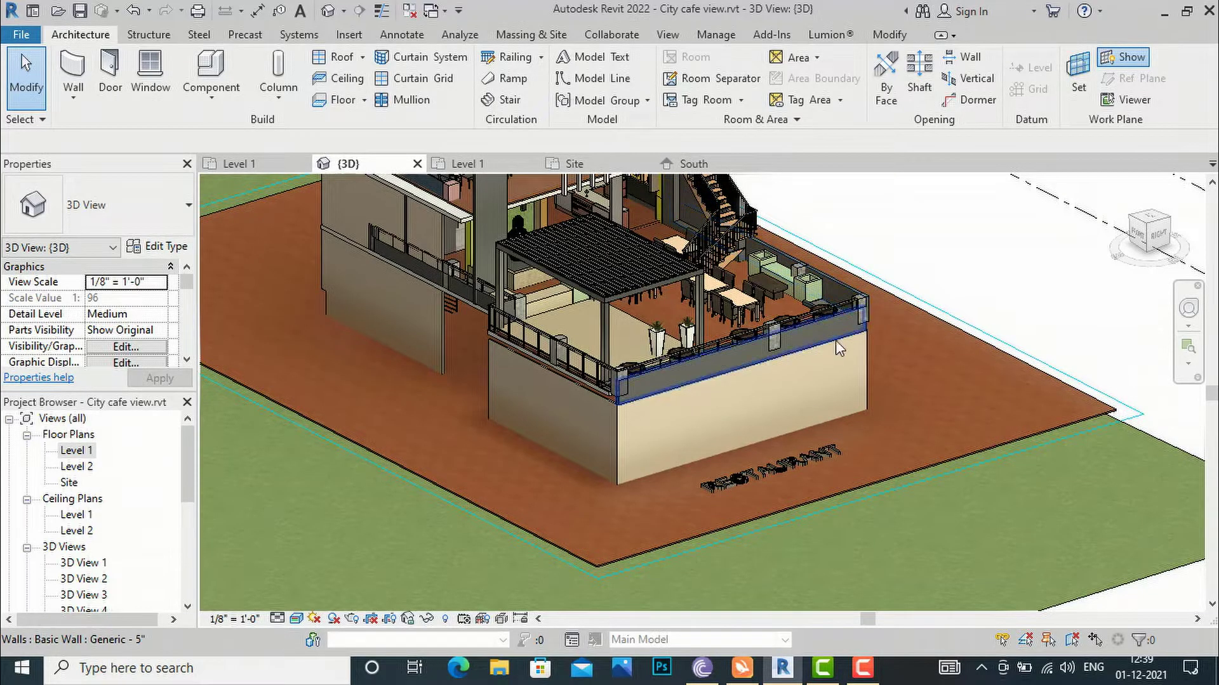
Step: Set the terrace parapet wall (Generic - 5") as the work plane, leaving grid mode afterwards
{"action": "left_click", "coordinate": [1081, 81]}
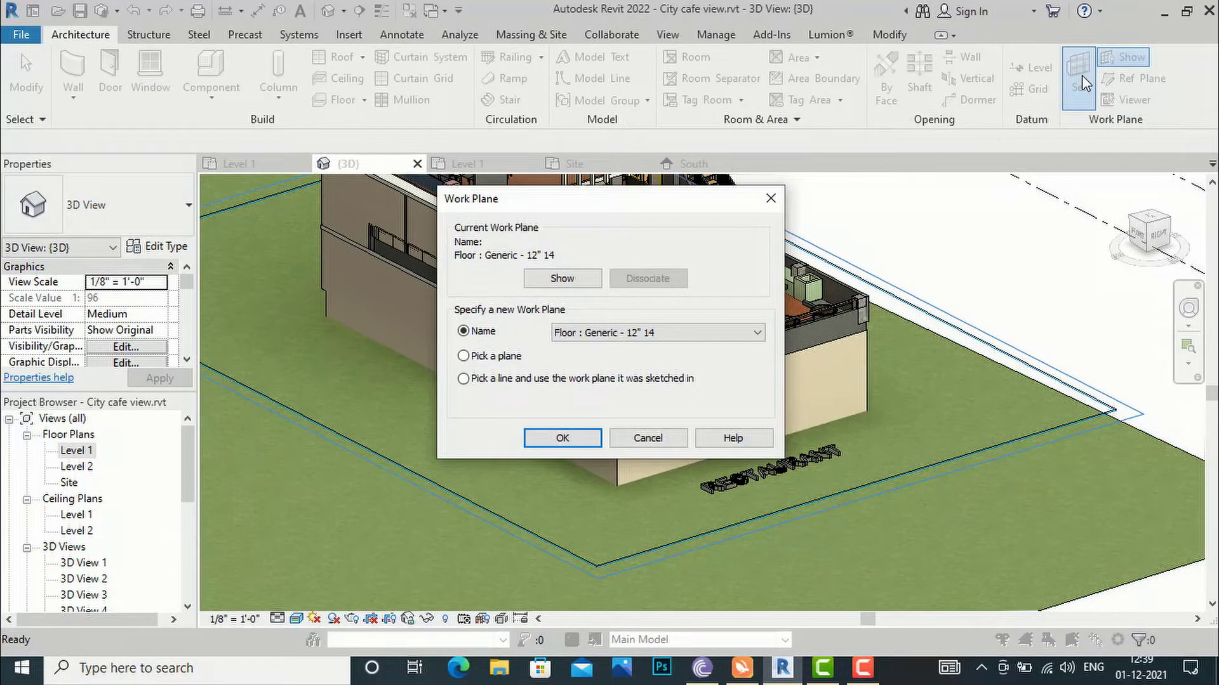
{"action": "left_click", "coordinate": [502, 361]}
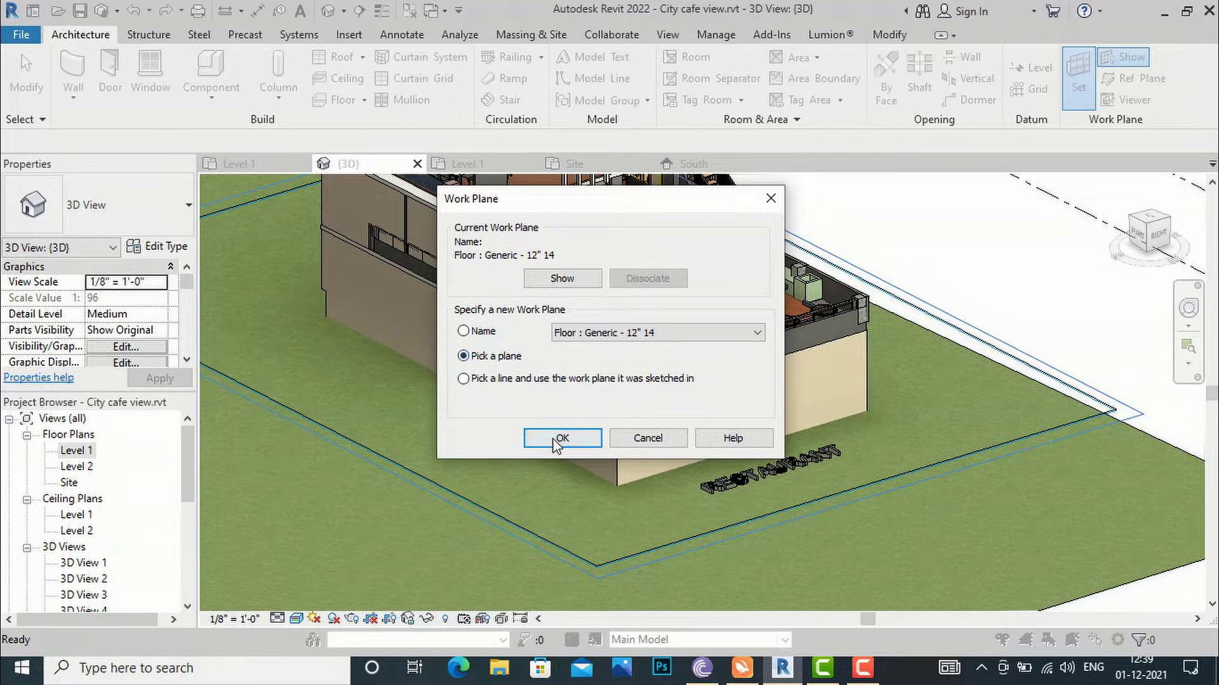
{"action": "left_click", "coordinate": [561, 438]}
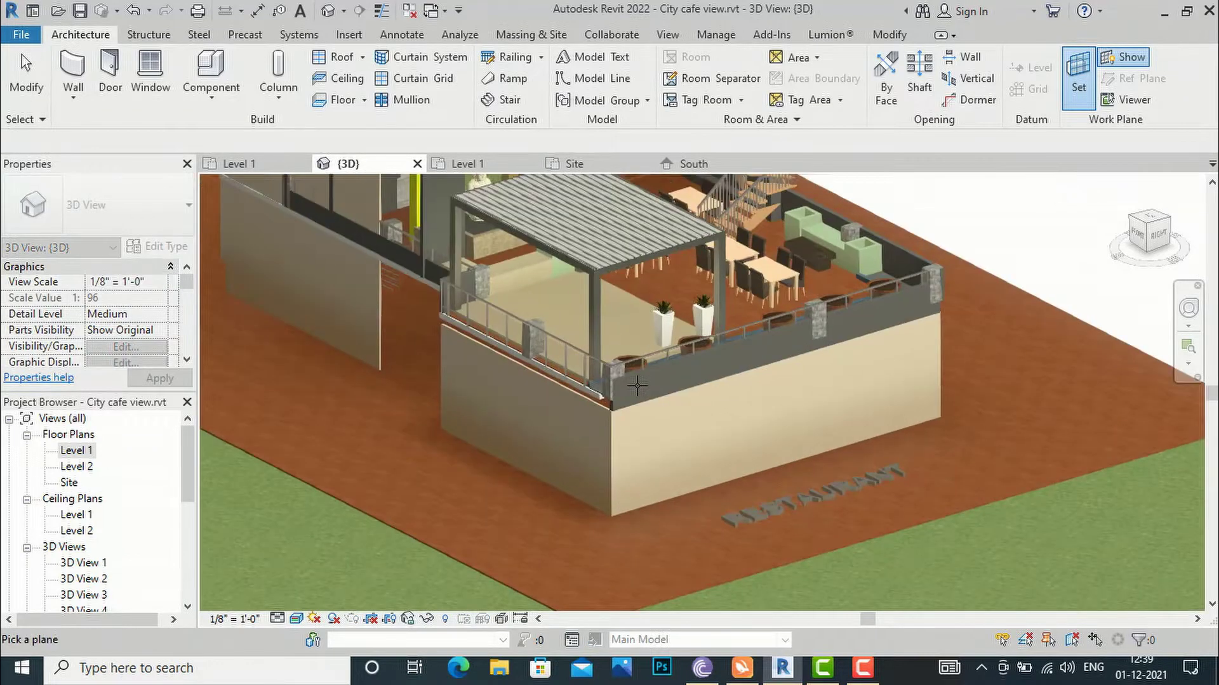
{"action": "scroll", "coordinate": [637, 385], "scroll_direction": "up", "scroll_amount": 3}
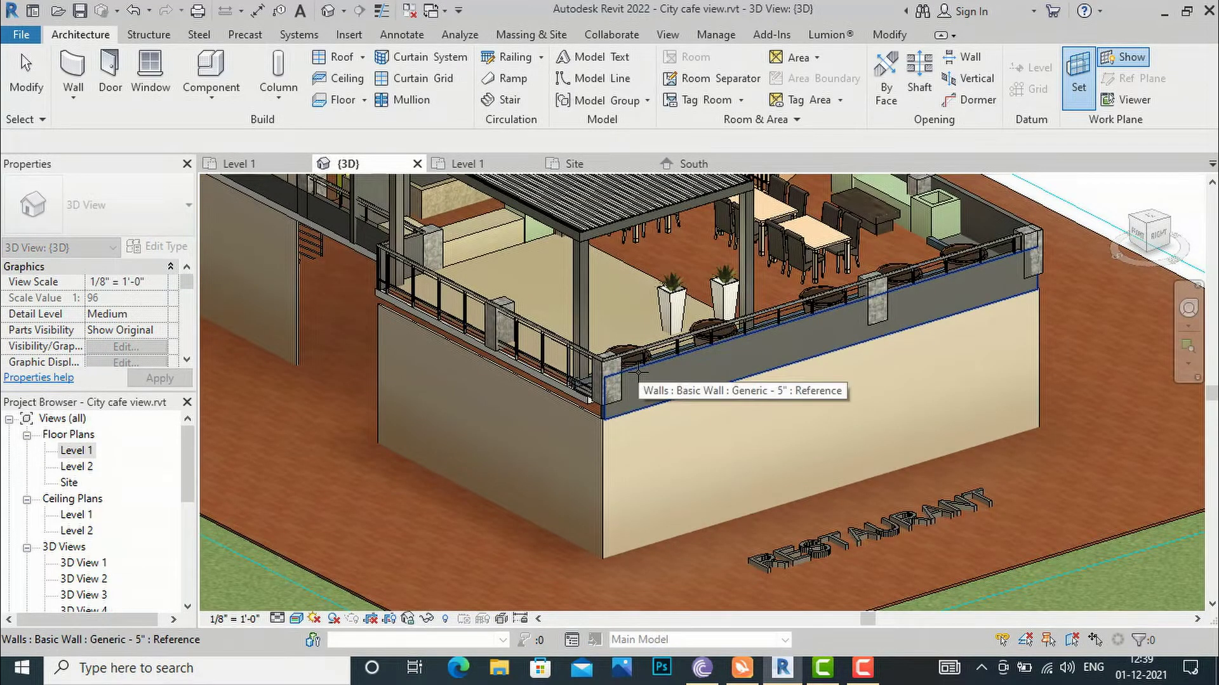
{"action": "left_click", "coordinate": [638, 374]}
{"action": "scroll", "coordinate": [654, 399], "scroll_direction": "down", "scroll_amount": 4}
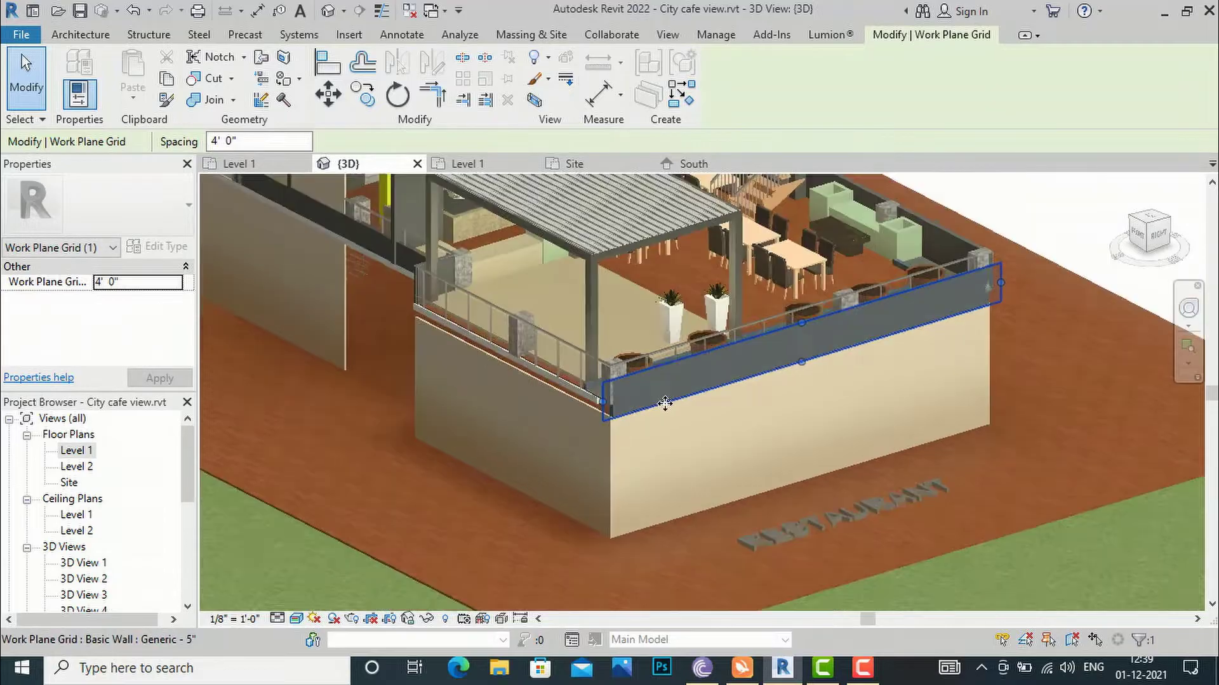
{"action": "key", "text": "Escape"}
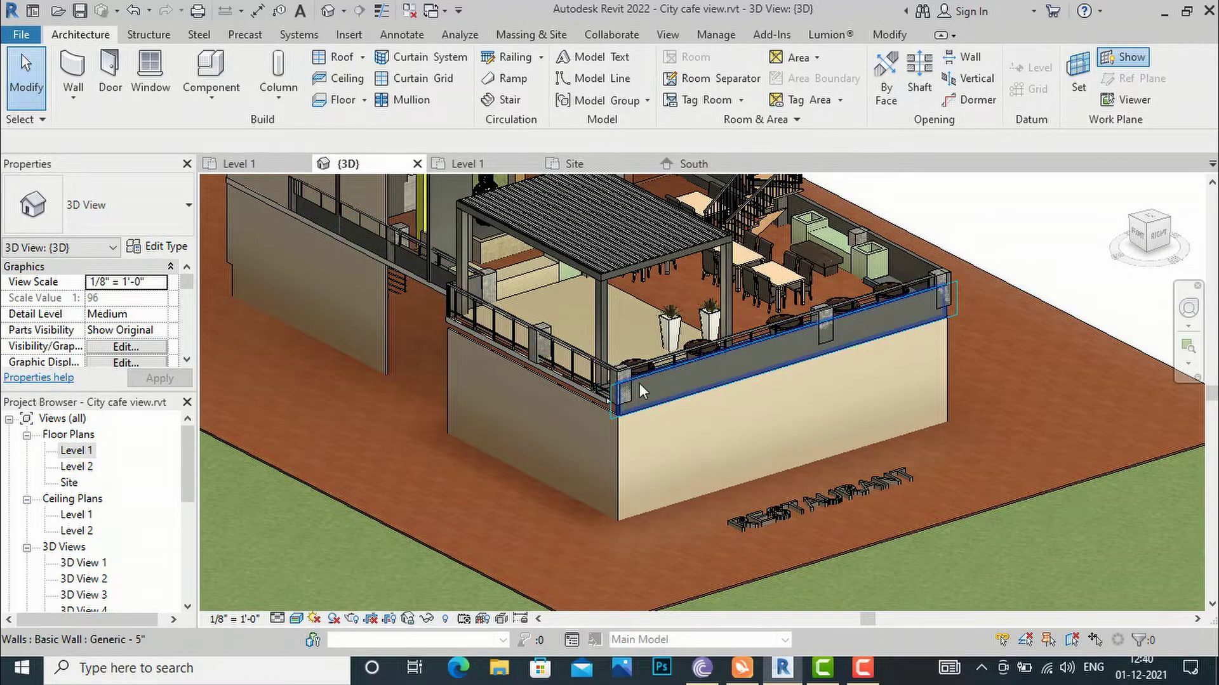
Step: Place model text 'CITY CAFE VIEW' on the parapet wall face above RESTAURANT
{"action": "left_click", "coordinate": [581, 57]}
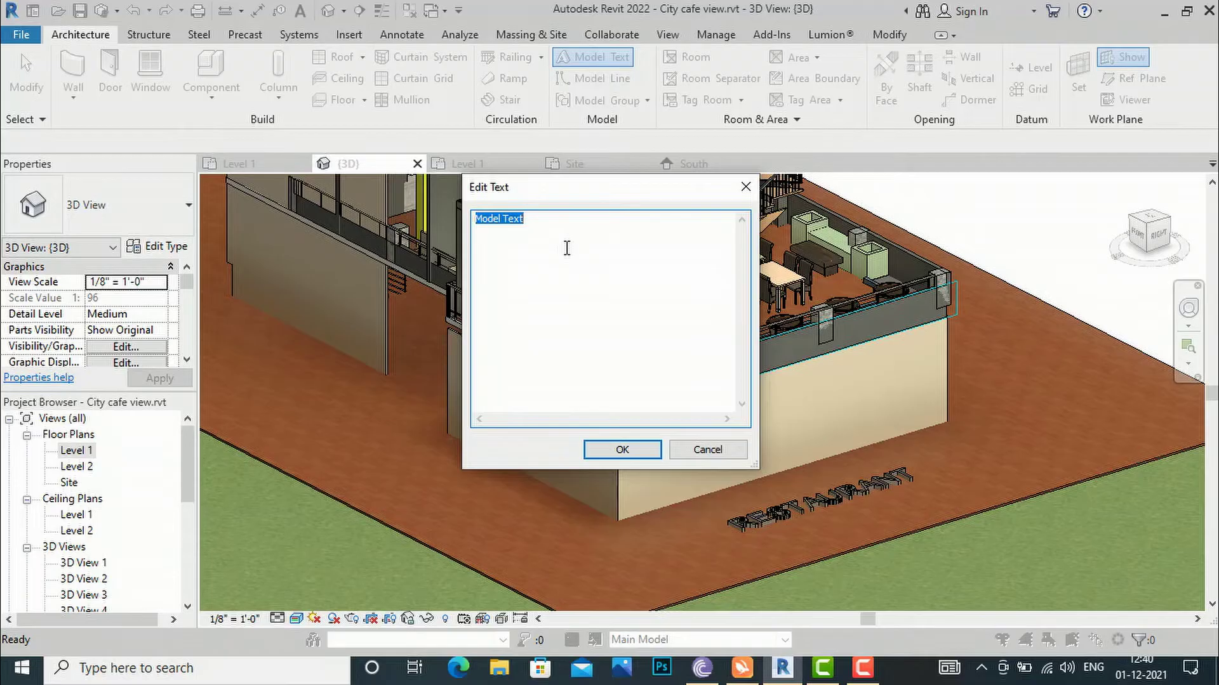
{"action": "type", "text": "CITY CAFE VIEW"}
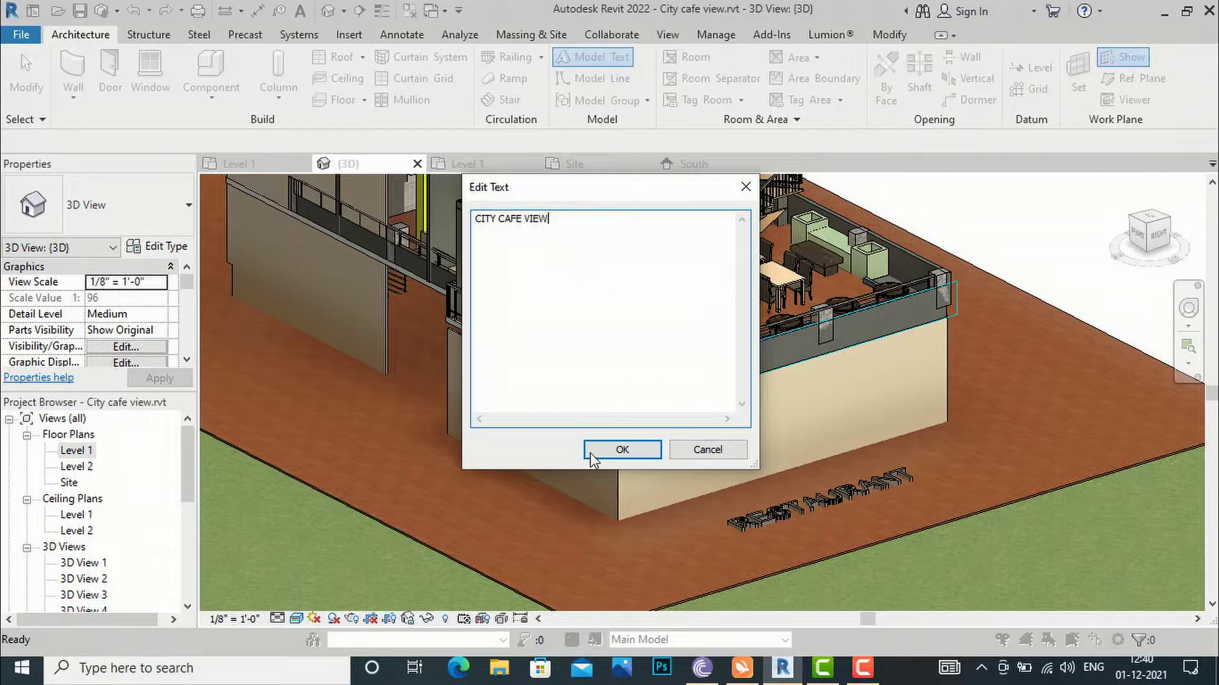
{"action": "left_click", "coordinate": [622, 450]}
{"action": "scroll", "coordinate": [675, 397], "scroll_direction": "up", "scroll_amount": 3}
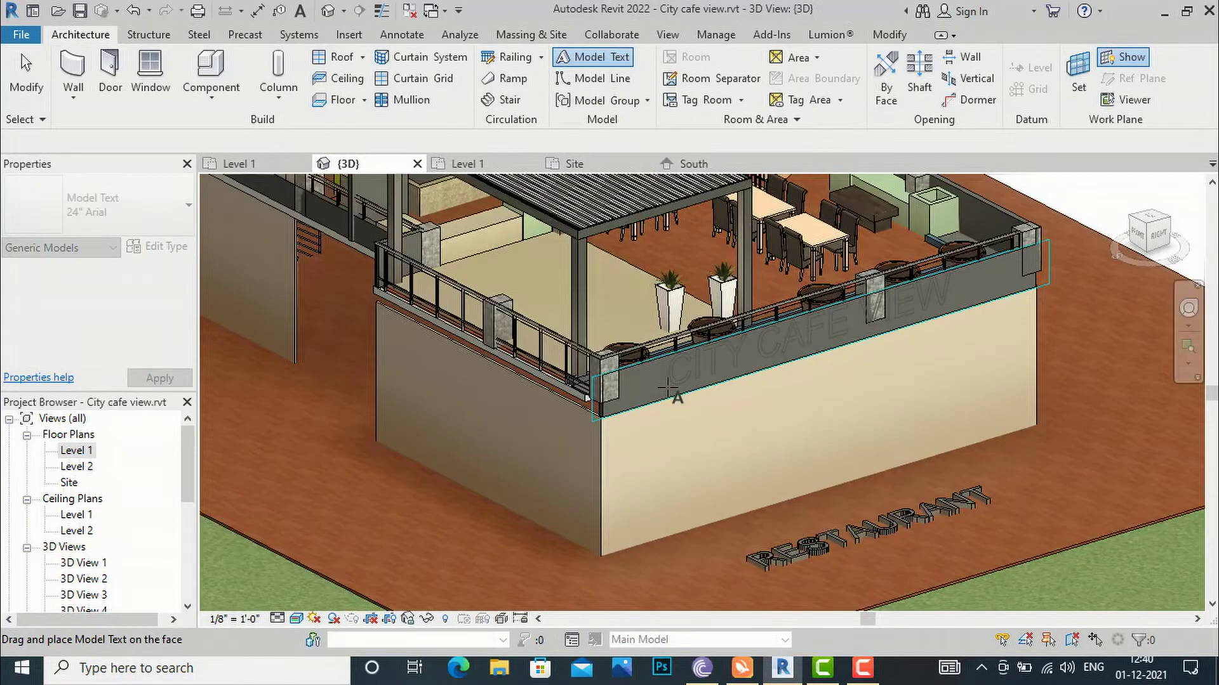
{"action": "scroll", "coordinate": [667, 386], "scroll_direction": "up", "scroll_amount": 3}
{"action": "left_click", "coordinate": [662, 398]}
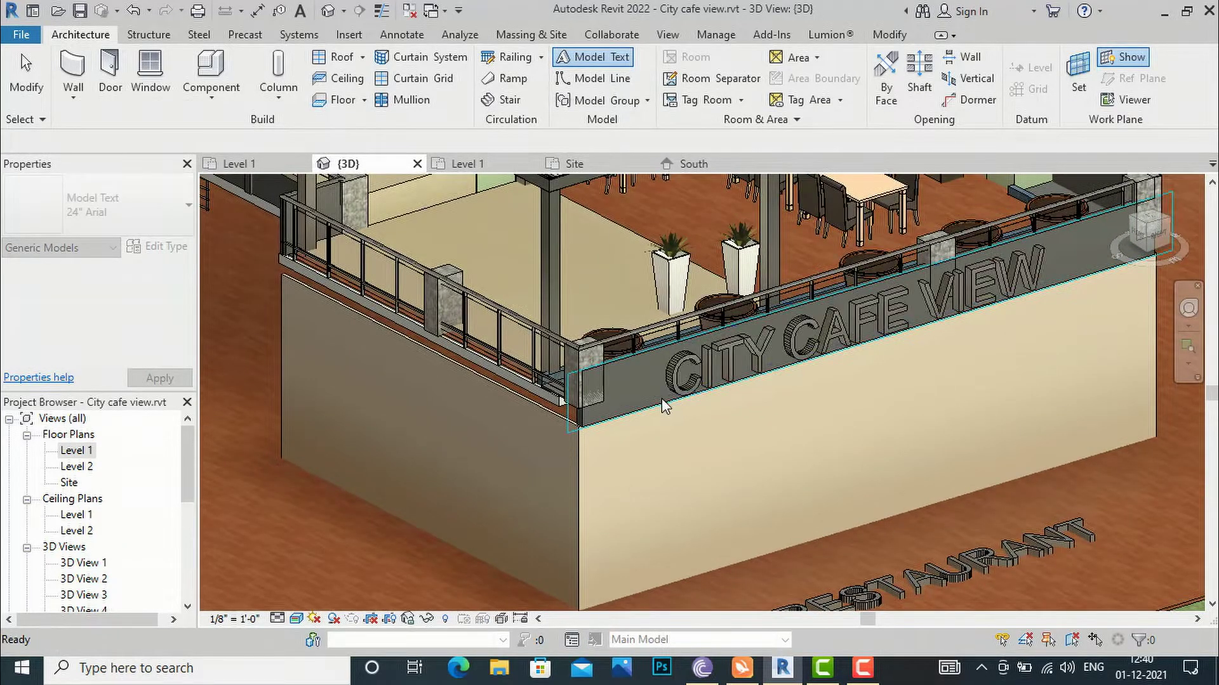
{"action": "key", "text": "Escape"}
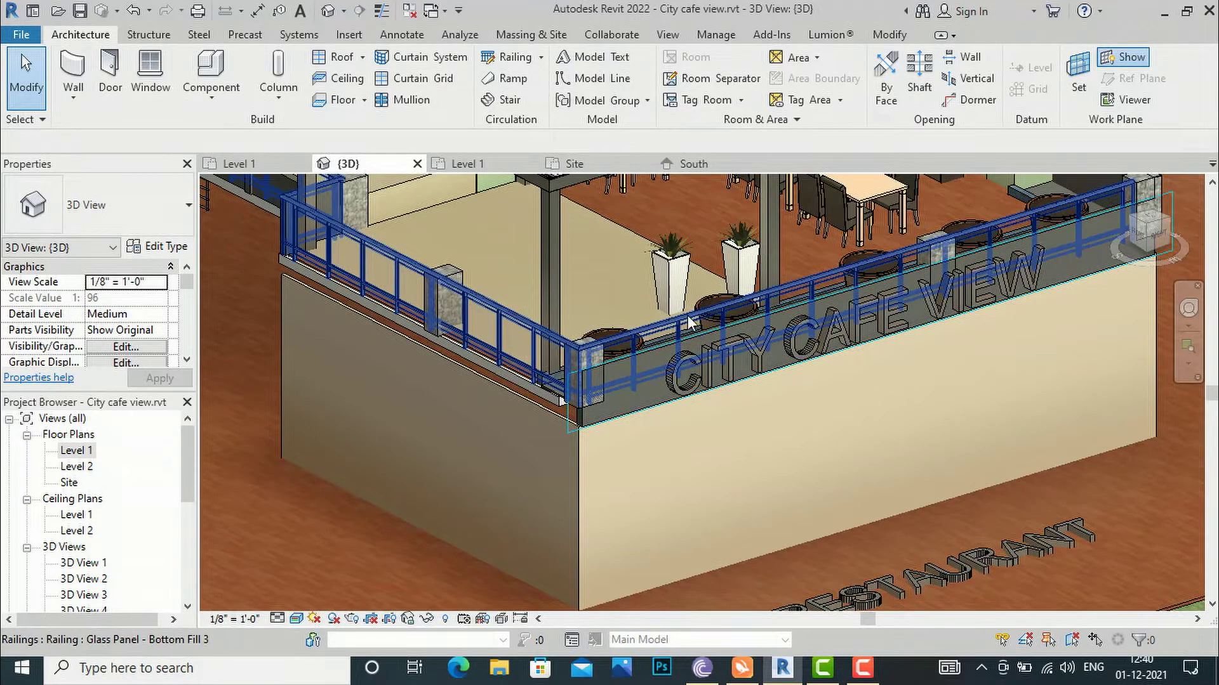
{"action": "scroll", "coordinate": [688, 314], "scroll_direction": "down", "scroll_amount": 6}
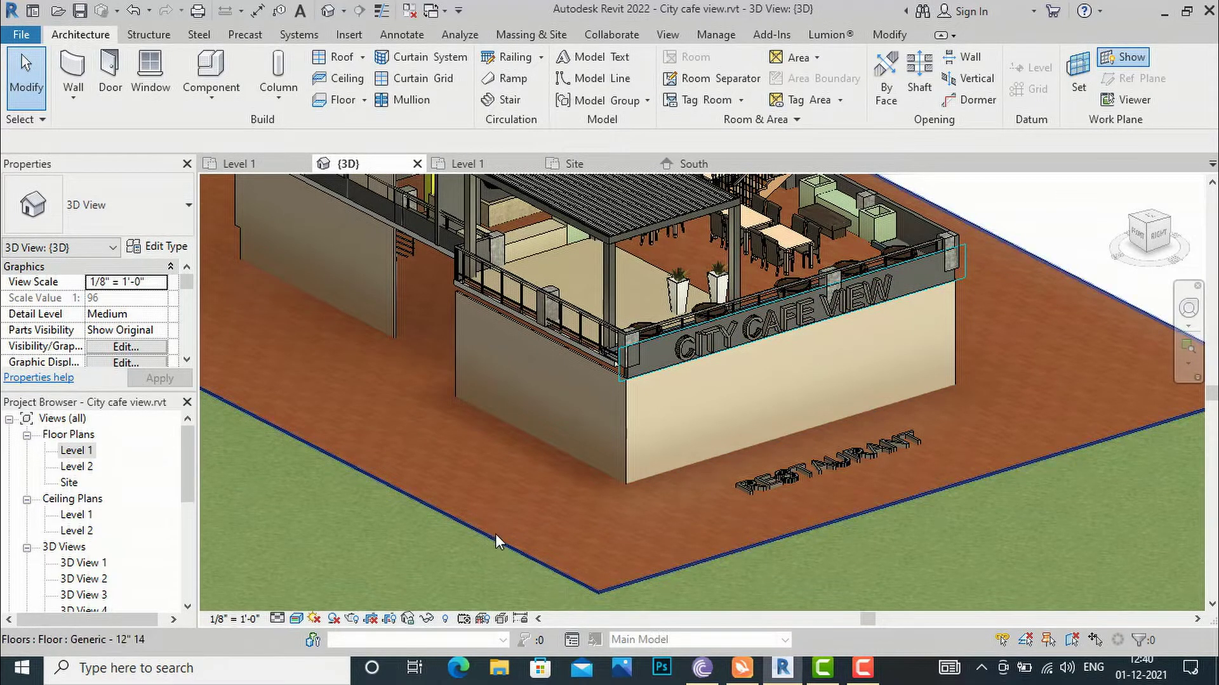
Step: Select the CITY CAFE VIEW text and open its Type Properties (24" Arial, 2' 0")
{"action": "left_click", "coordinate": [1078, 76]}
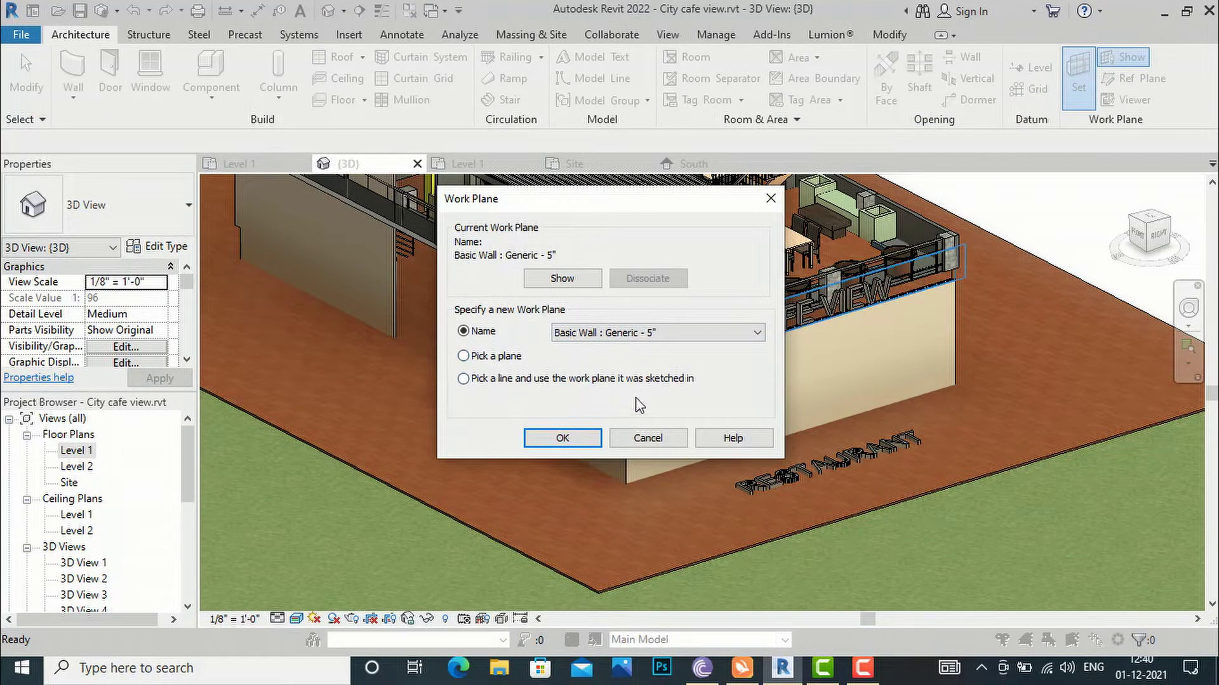
{"action": "left_click", "coordinate": [646, 438]}
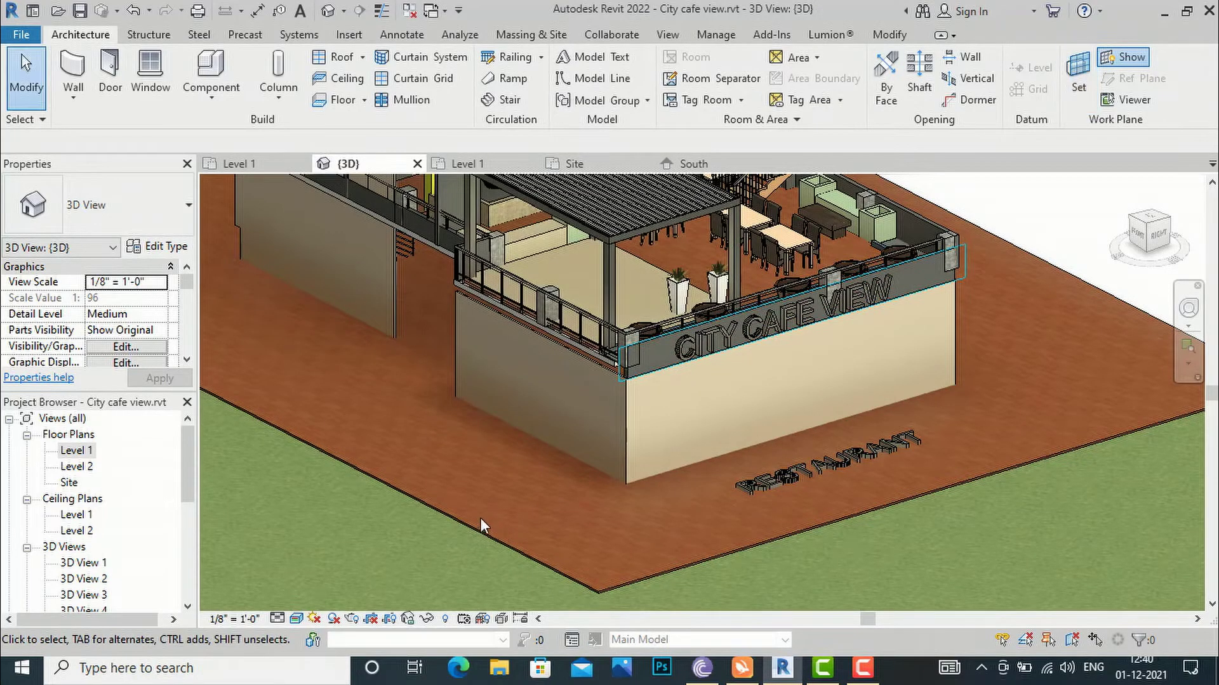
{"action": "scroll", "coordinate": [879, 384], "scroll_direction": "down", "scroll_amount": 2}
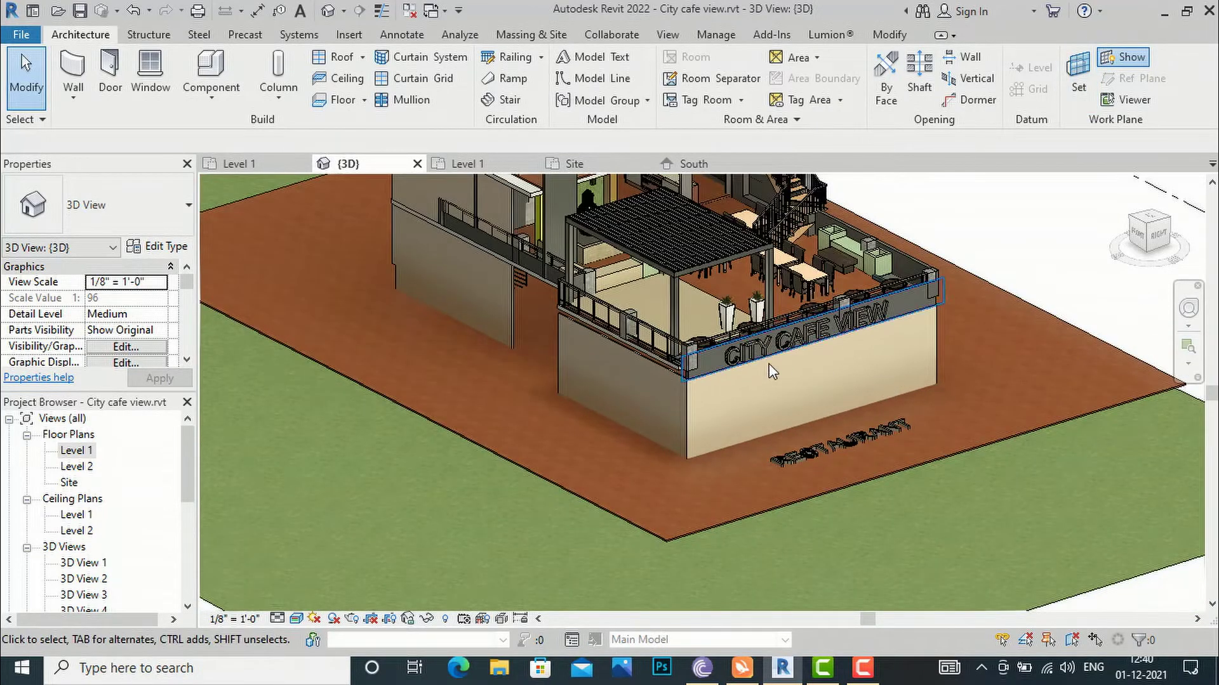
{"action": "scroll", "coordinate": [746, 360], "scroll_direction": "up", "scroll_amount": 2}
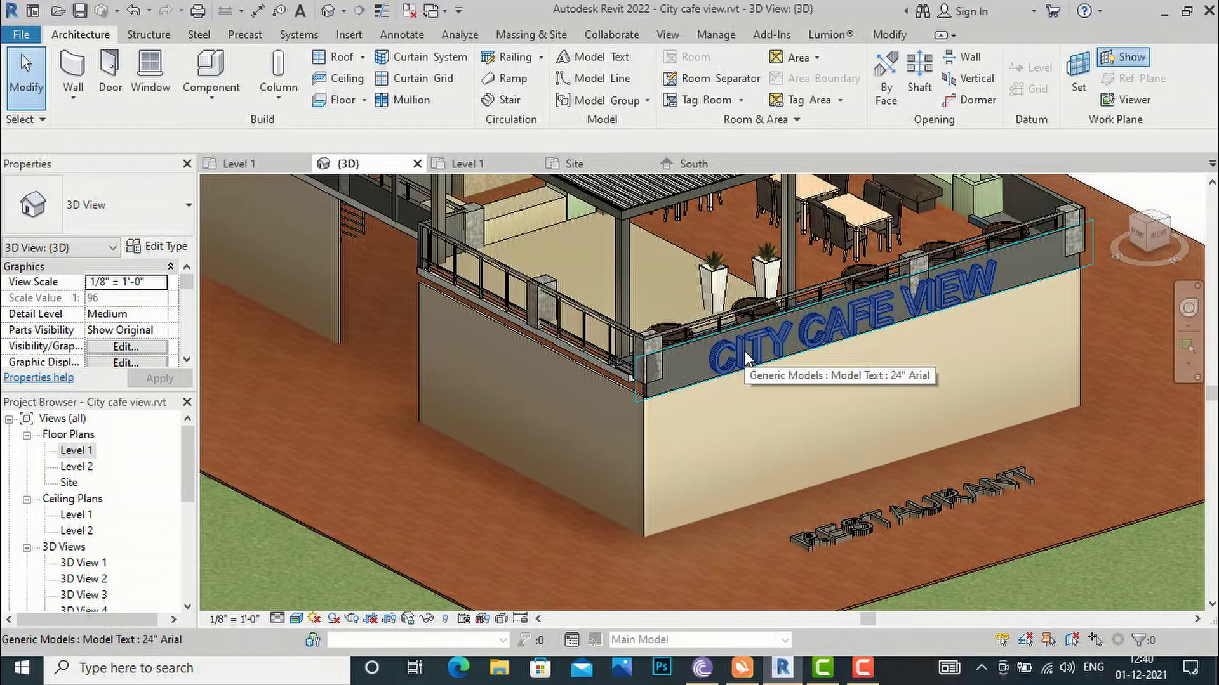
{"action": "left_click", "coordinate": [745, 351]}
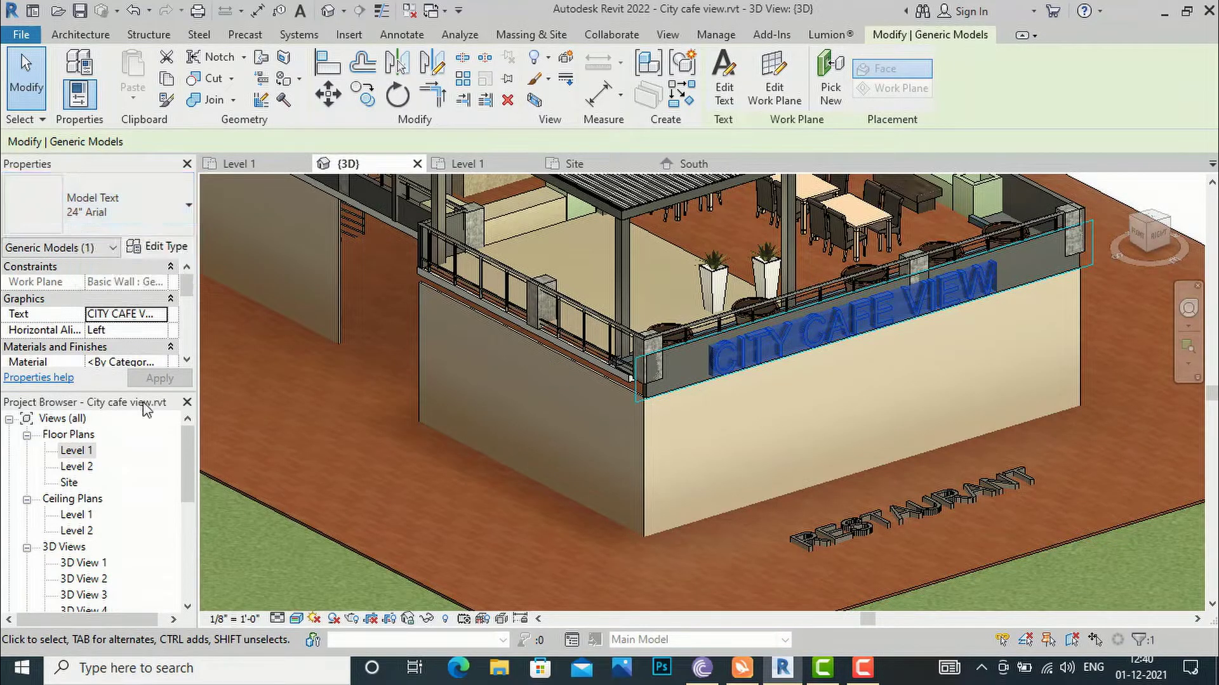
{"action": "left_click", "coordinate": [162, 250]}
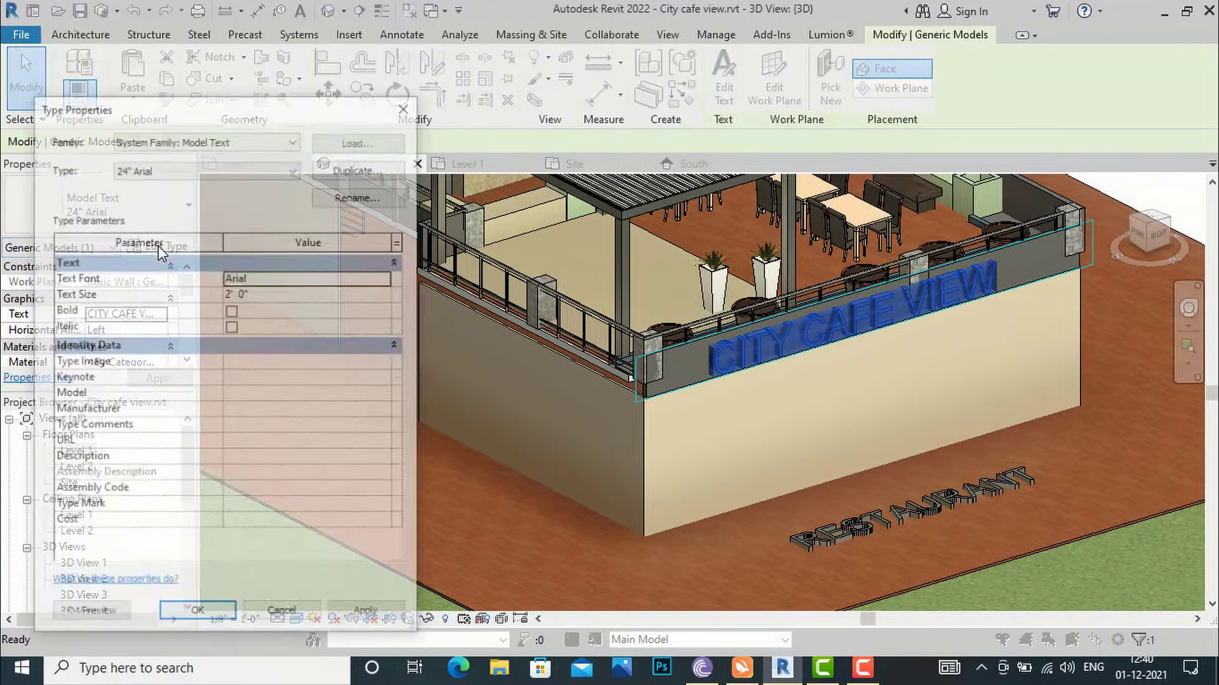
Step: Duplicate the text type as 'VERTICAL WALL FONT' using Arial Rounded MT Bold
{"action": "left_click", "coordinate": [345, 170]}
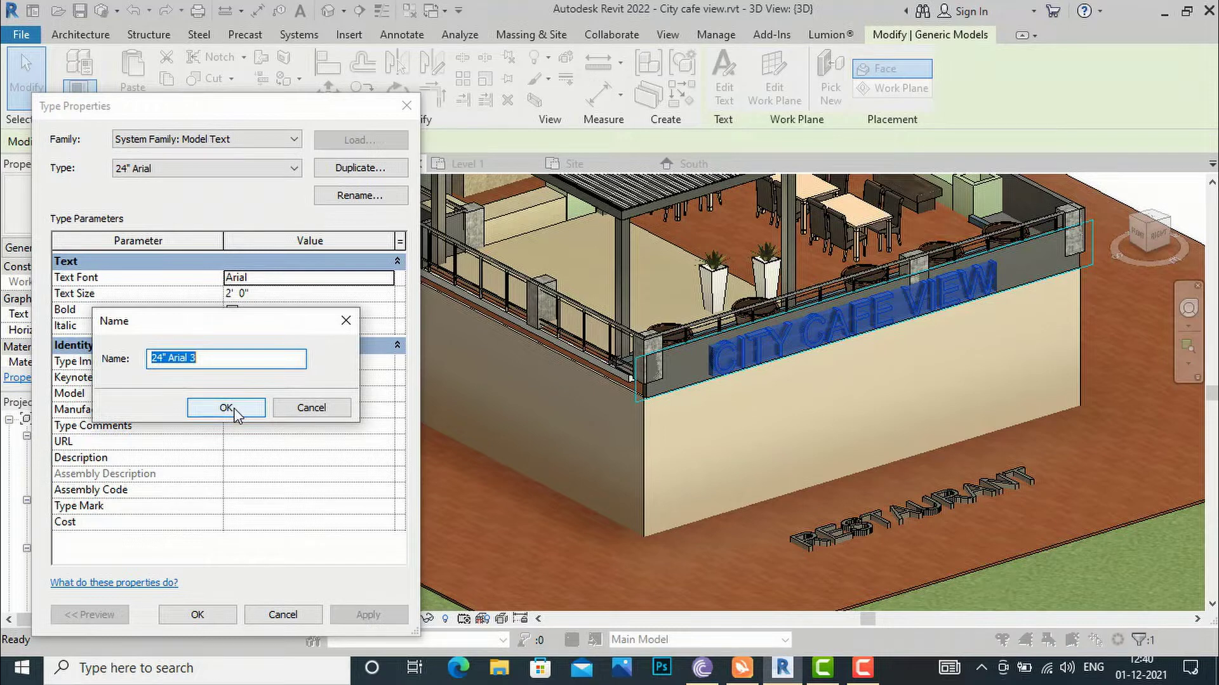
{"action": "type", "text": "VERTICAL WALL FONT"}
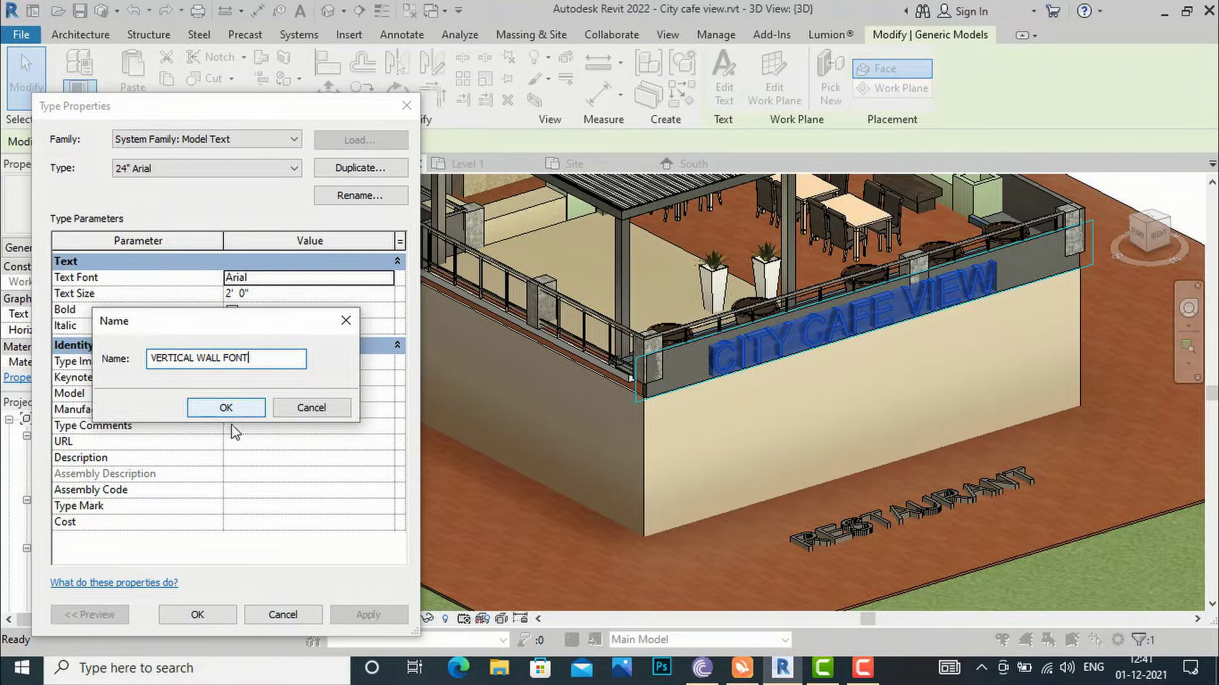
{"action": "left_click", "coordinate": [228, 408]}
{"action": "left_click", "coordinate": [257, 279]}
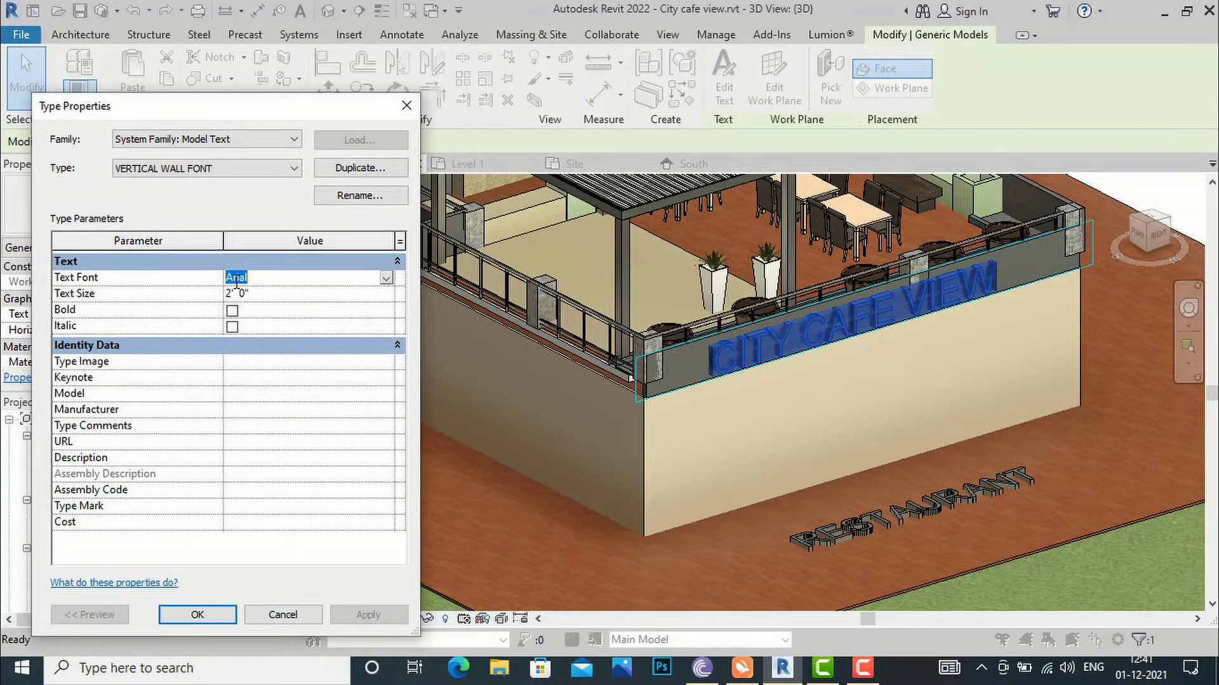
{"action": "left_click", "coordinate": [386, 279]}
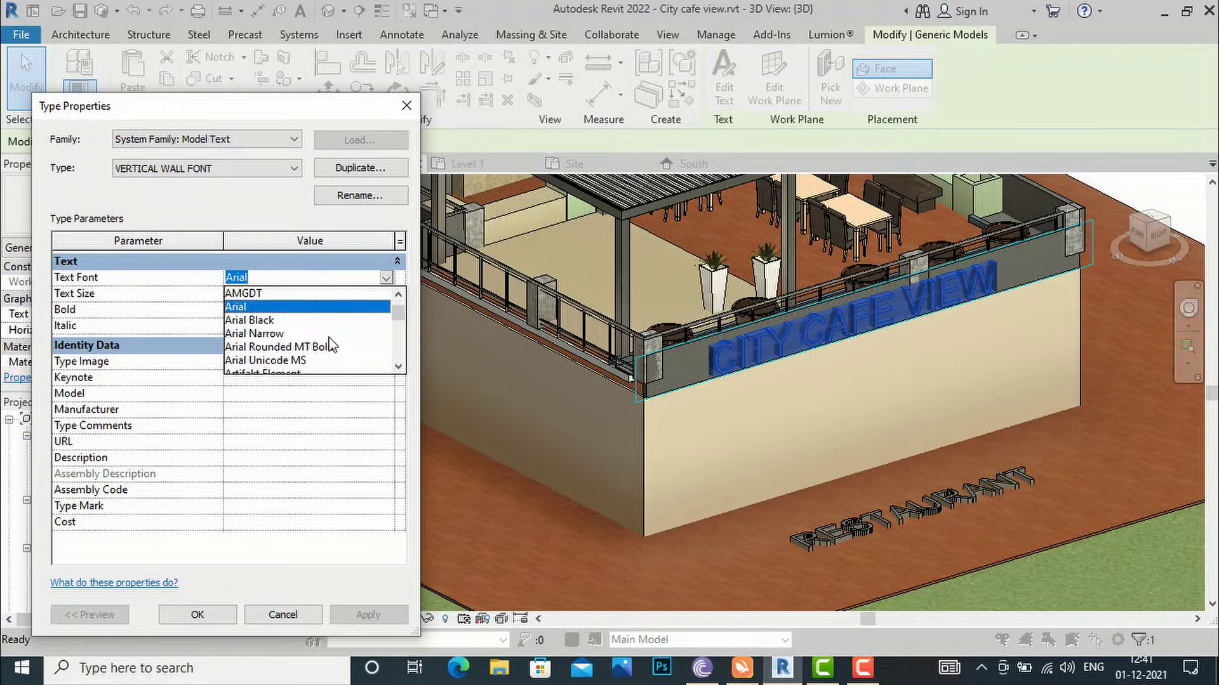
{"action": "scroll", "coordinate": [330, 347], "scroll_direction": "down", "scroll_amount": 2}
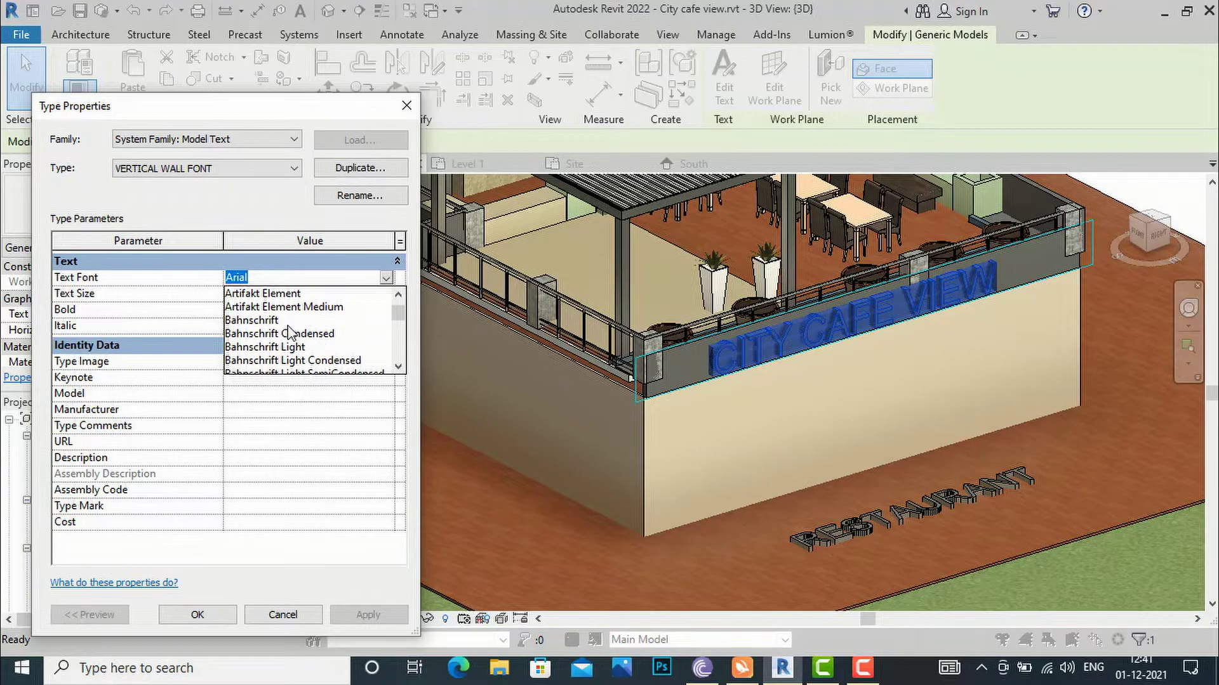
{"action": "scroll", "coordinate": [265, 322], "scroll_direction": "up", "scroll_amount": 1}
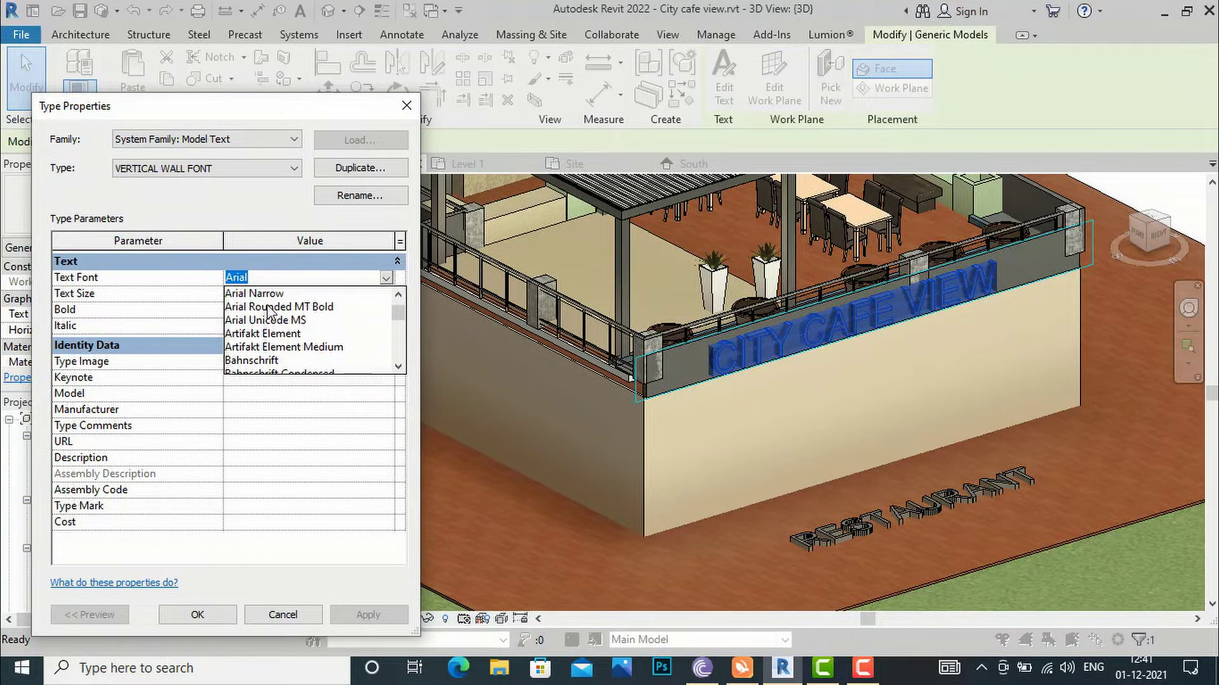
{"action": "left_click", "coordinate": [270, 308]}
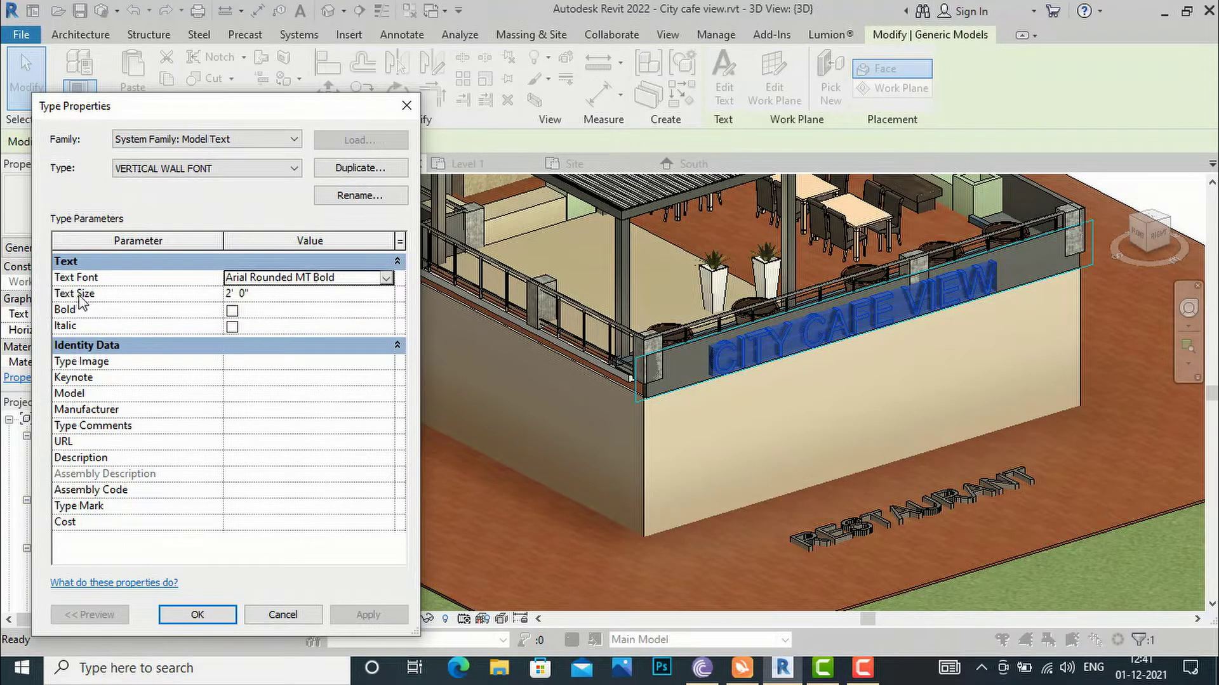
Step: Change the VERTICAL WALL FONT text size from 2' 0" to 1' and apply
{"action": "left_click", "coordinate": [260, 298]}
{"action": "left_click_drag", "start_coordinate": [254, 294], "coordinate": [229, 293]}
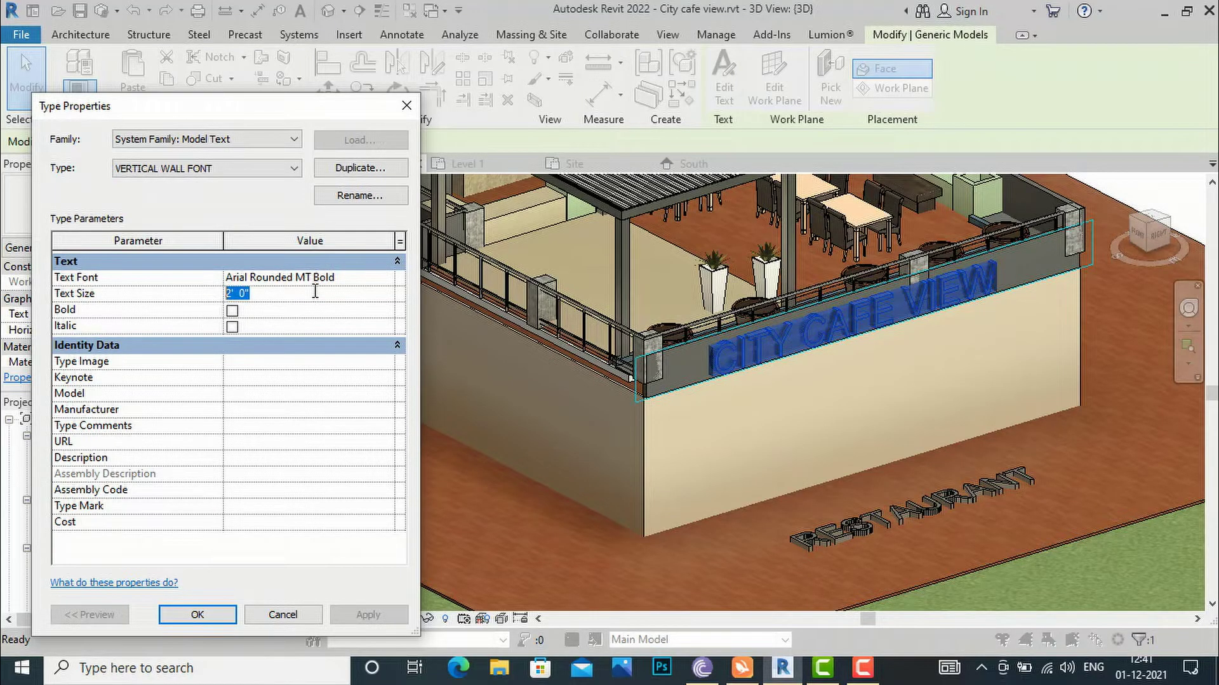
{"action": "type", "text": "1"}
{"action": "left_click", "coordinate": [77, 330]}
{"action": "left_click", "coordinate": [215, 615]}
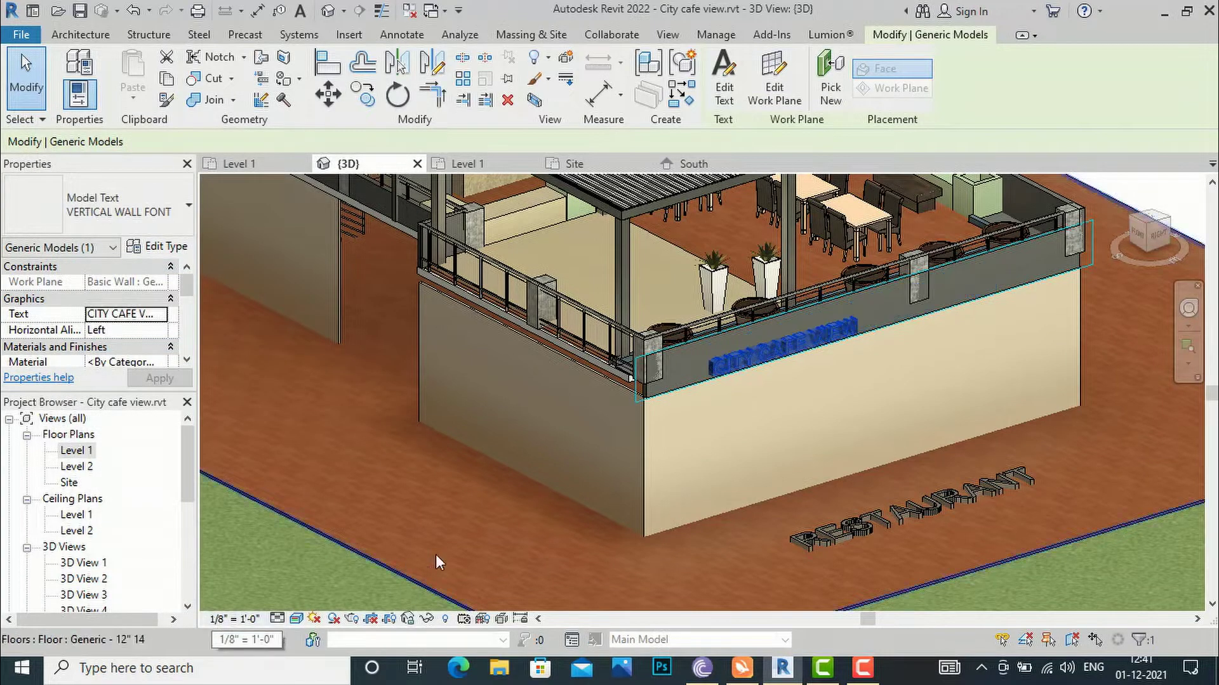
Step: Enable Italic in the VERTICAL WALL FONT type of the CITY CAFE VIEW text
{"action": "scroll", "coordinate": [778, 375], "scroll_direction": "up", "scroll_amount": 5}
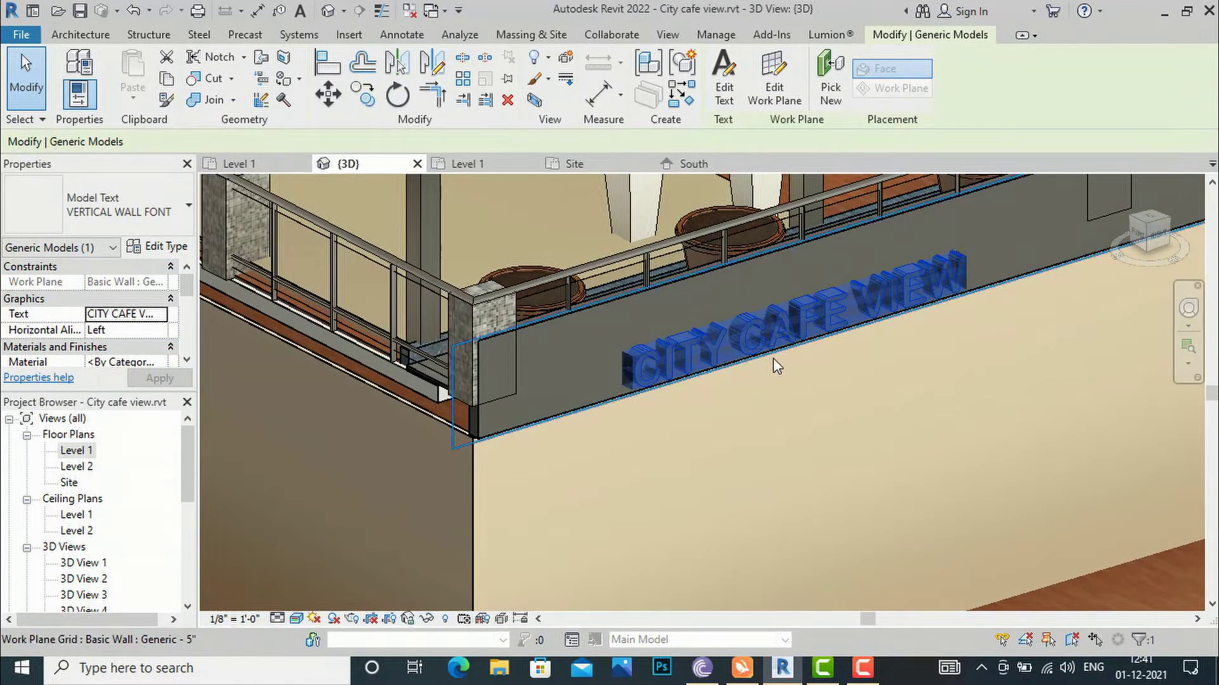
{"action": "key", "text": "Escape"}
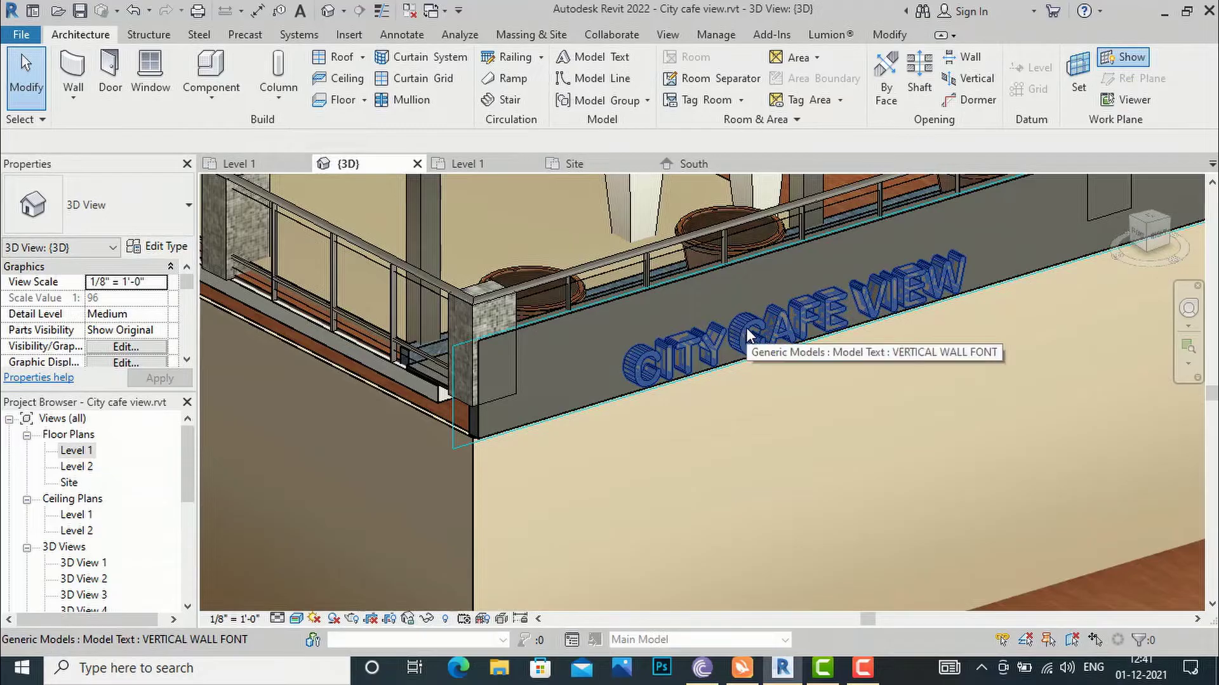
{"action": "left_click", "coordinate": [747, 331]}
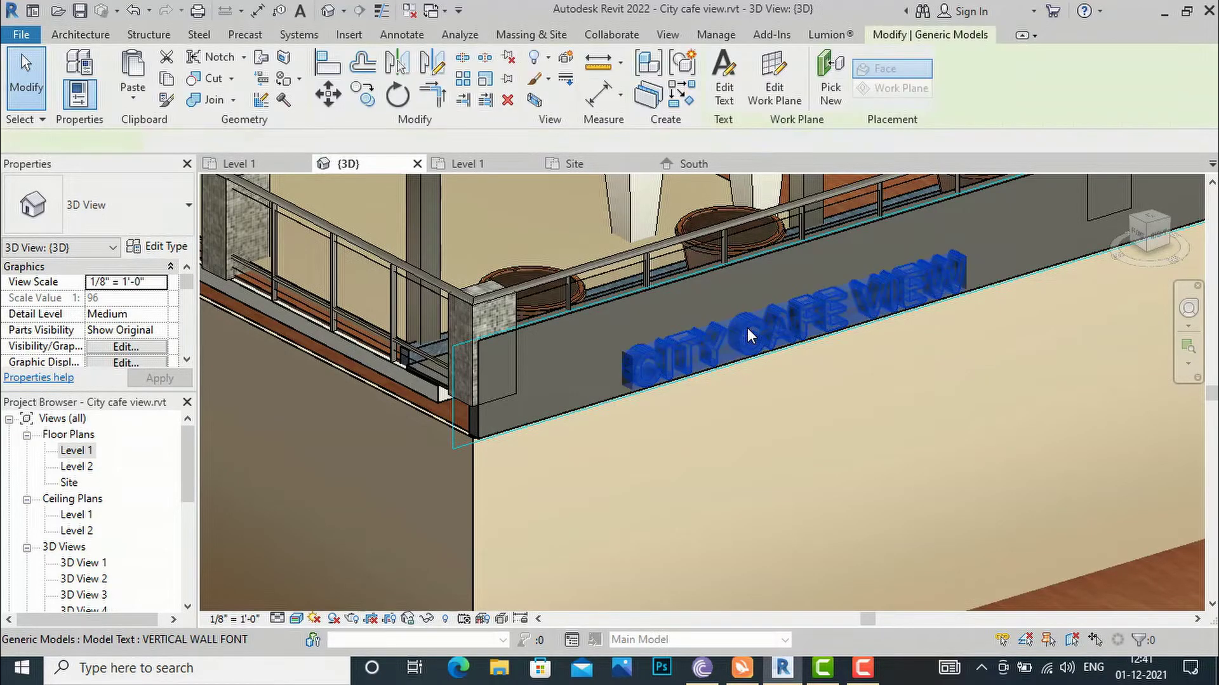
{"action": "left_click", "coordinate": [163, 246]}
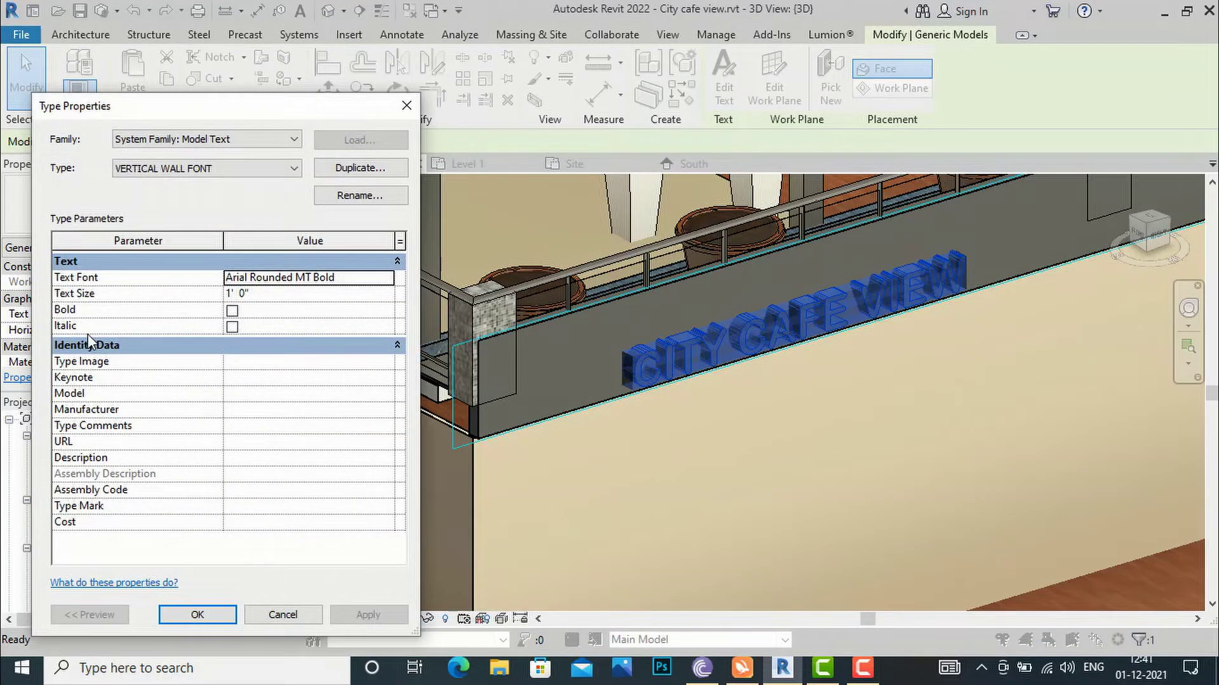
{"action": "left_click", "coordinate": [232, 327]}
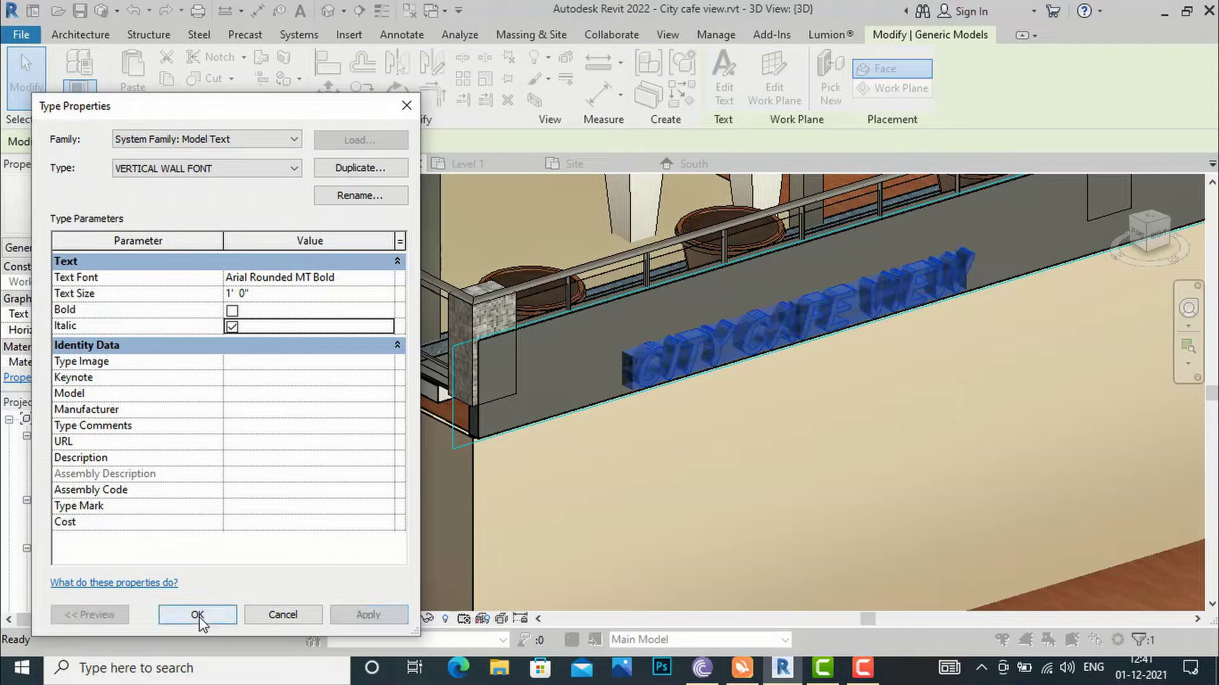
{"action": "left_click", "coordinate": [198, 615]}
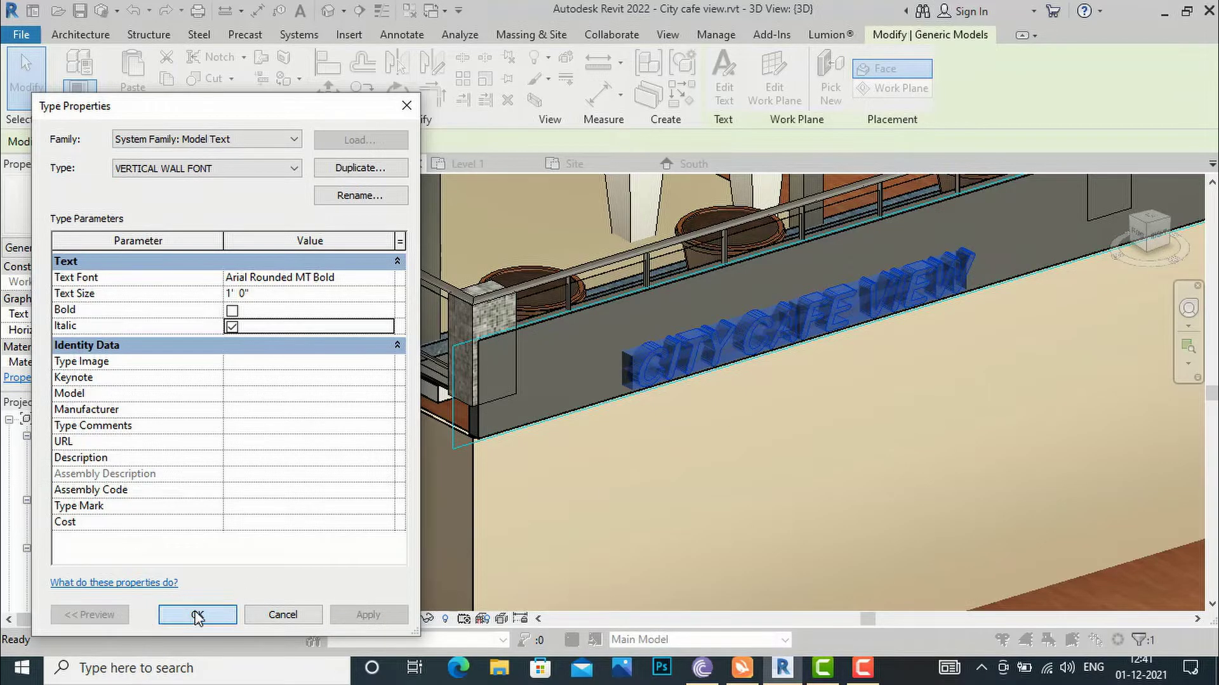
{"action": "key", "text": "Escape"}
{"action": "scroll", "coordinate": [658, 339], "scroll_direction": "down", "scroll_amount": 4}
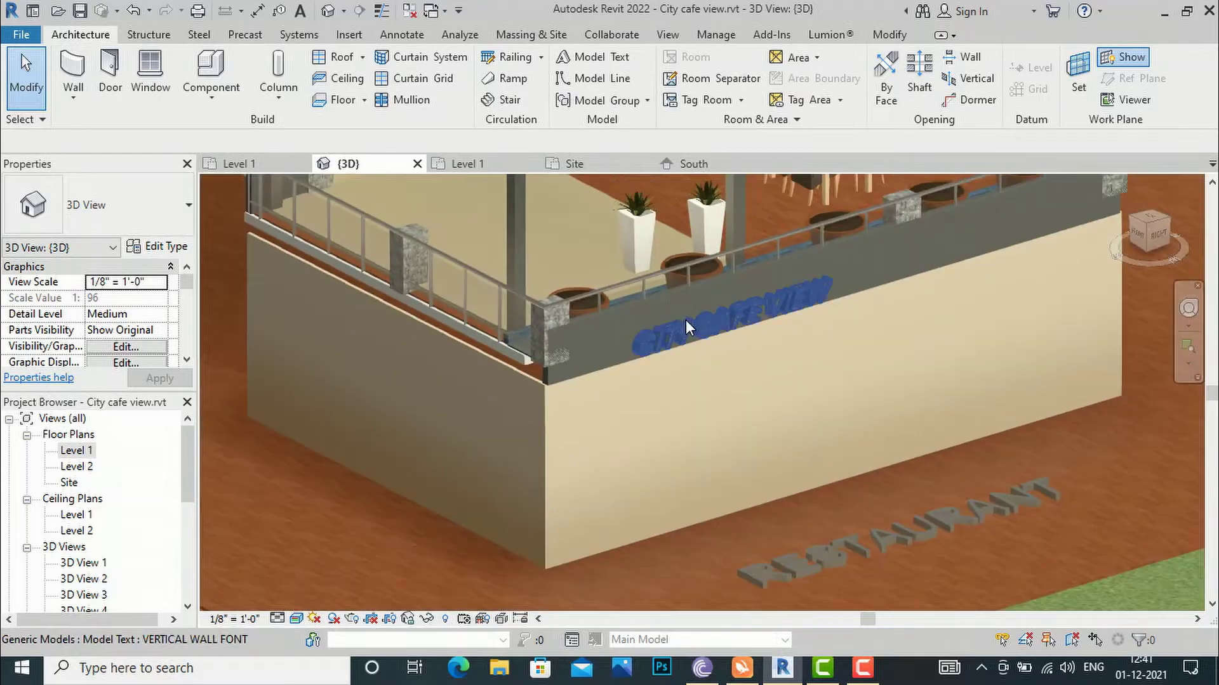
Step: Create a new blank material for the CITY CAFE VIEW text's Material property
{"action": "left_click", "coordinate": [684, 320]}
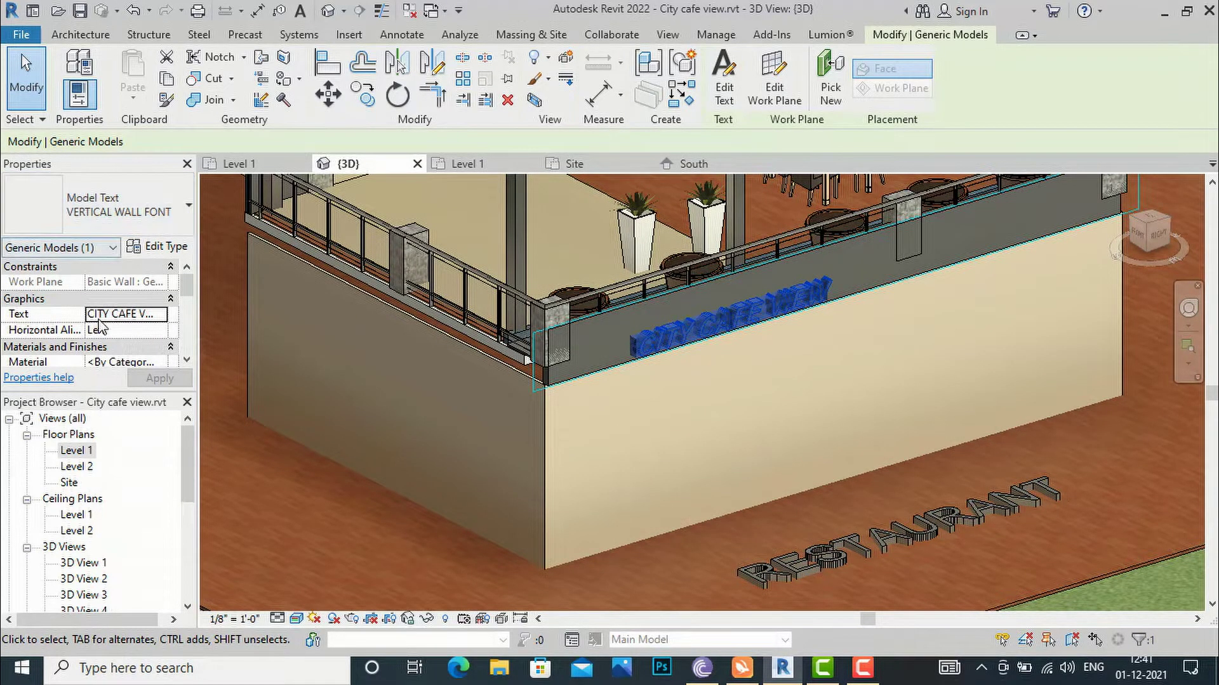
{"action": "scroll", "coordinate": [88, 331], "scroll_direction": "down", "scroll_amount": 1}
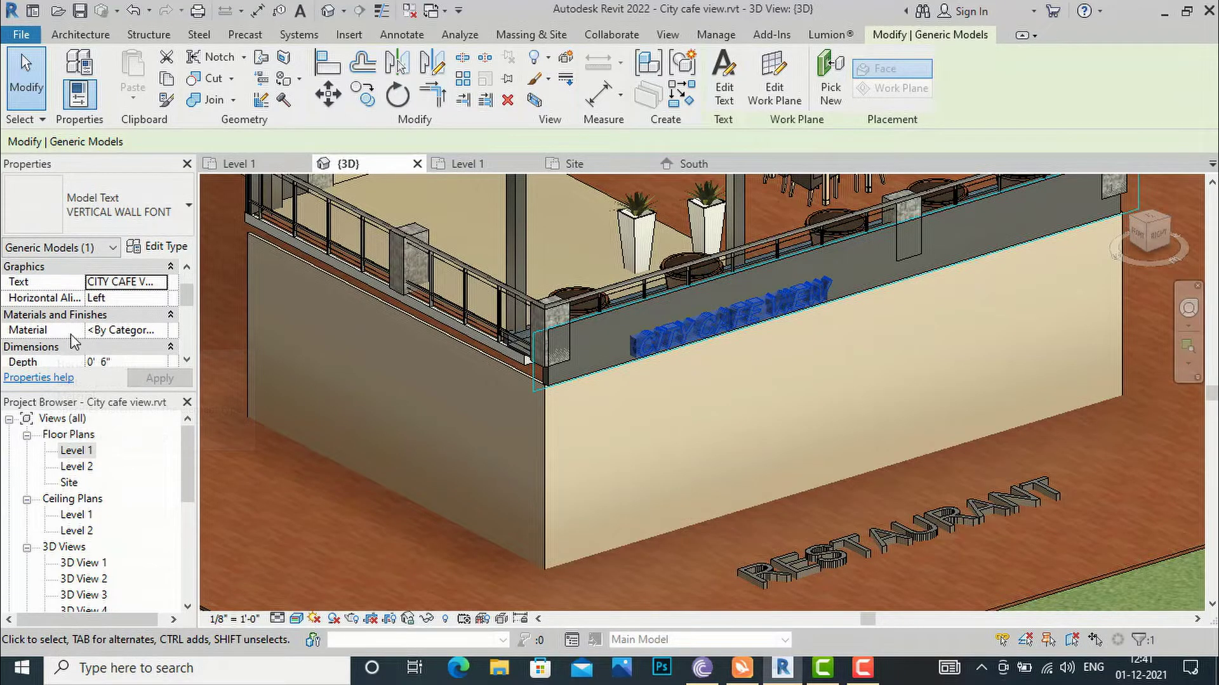
{"action": "left_click", "coordinate": [158, 330]}
{"action": "left_click", "coordinate": [166, 330]}
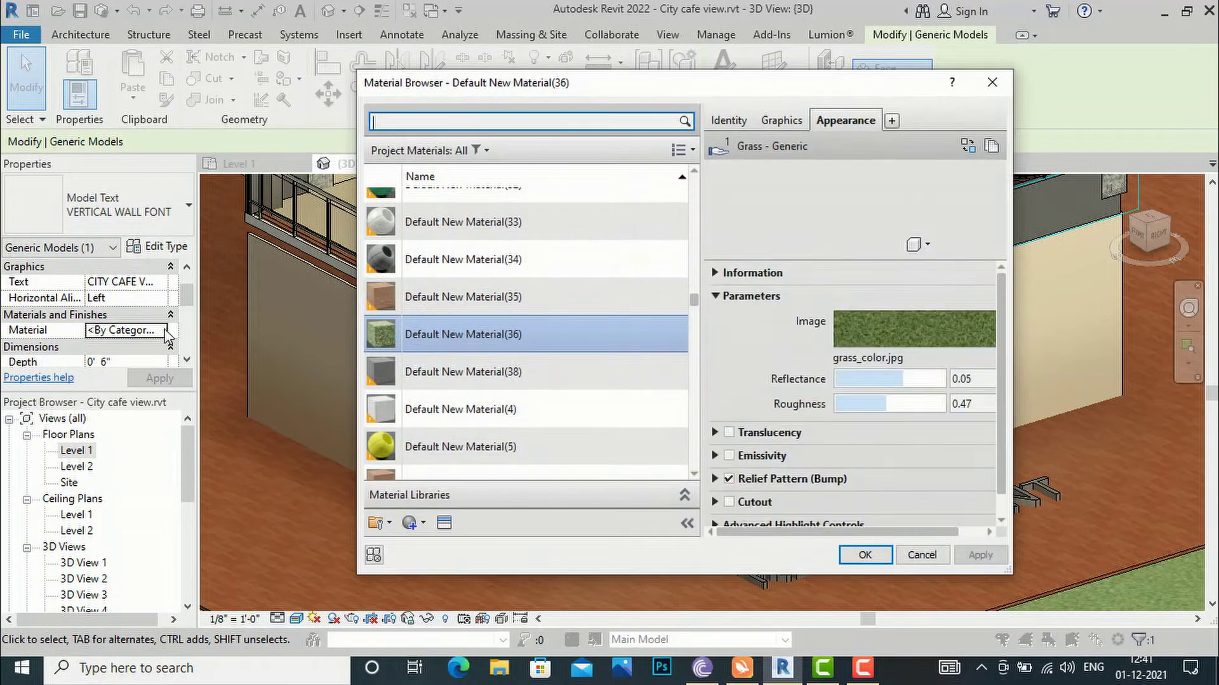
{"action": "left_click", "coordinate": [421, 526]}
{"action": "left_click", "coordinate": [436, 542]}
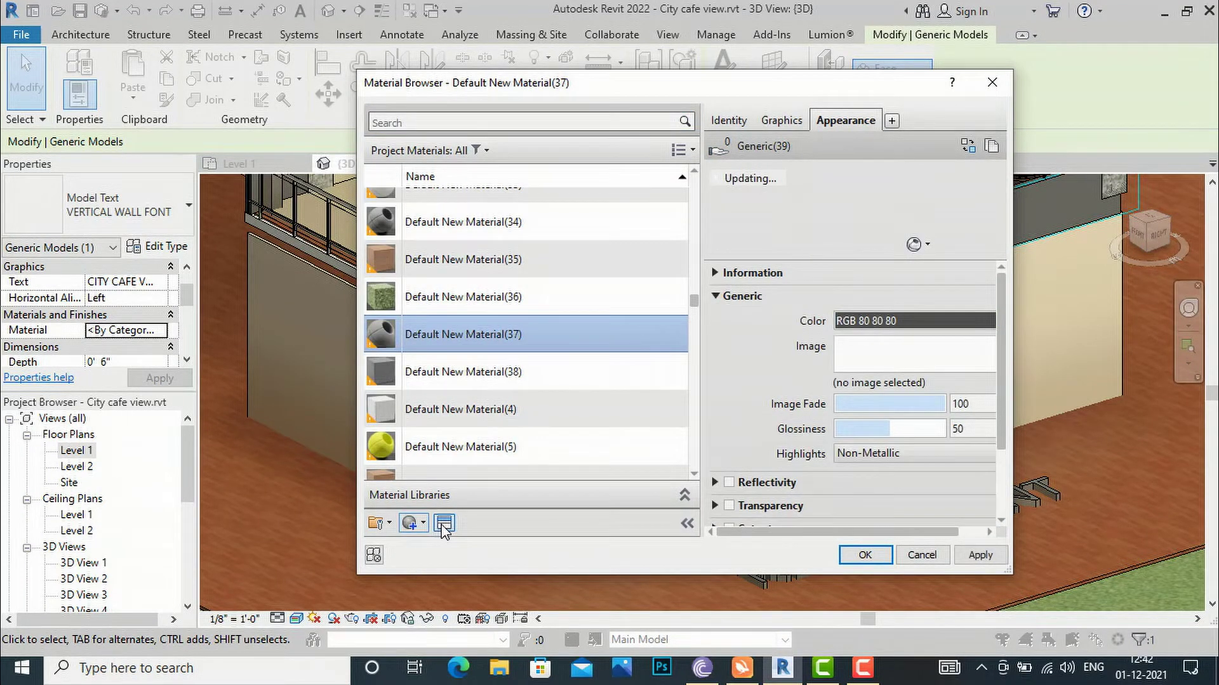
Step: Give the new material the Metallic Paint 'Glossy - Gold' appearance and apply it to the text
{"action": "left_click", "coordinate": [443, 525]}
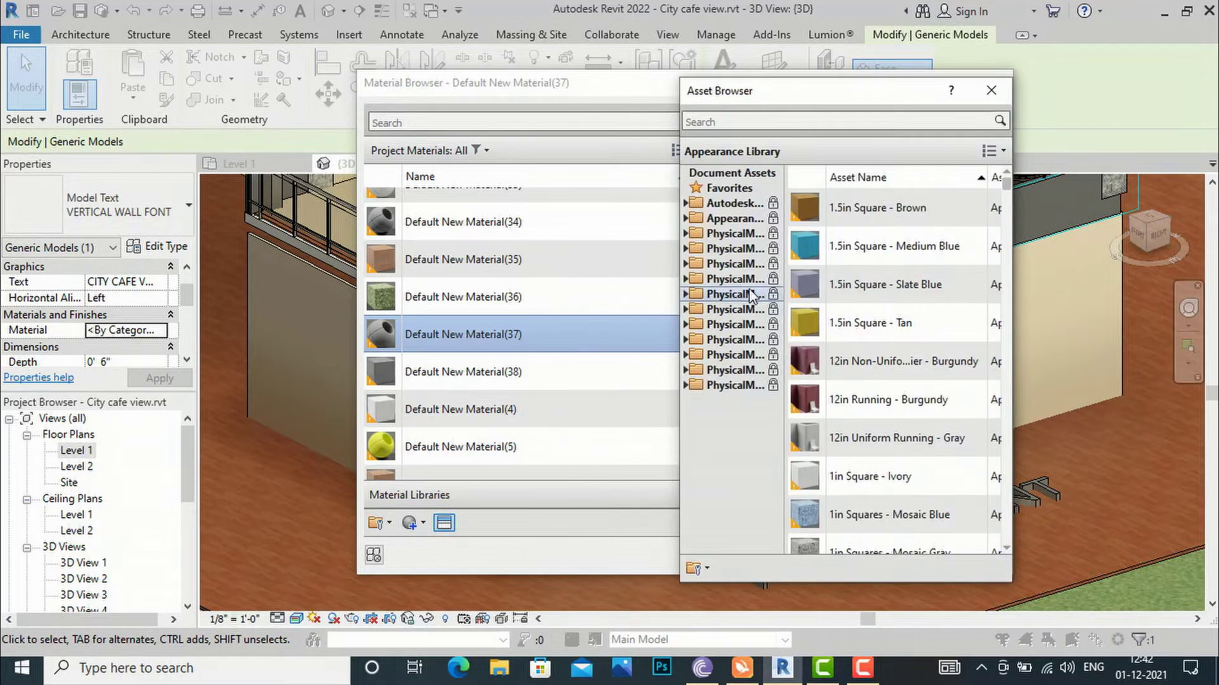
{"action": "left_click", "coordinate": [757, 120]}
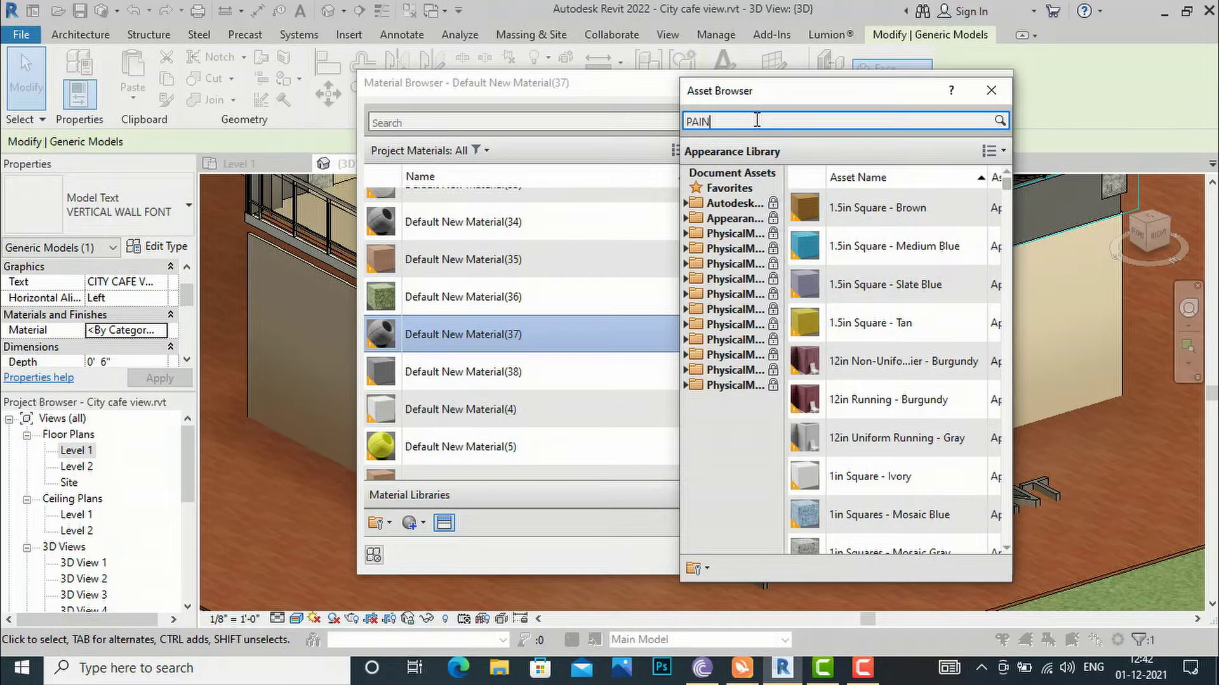
{"action": "key", "text": "Return"}
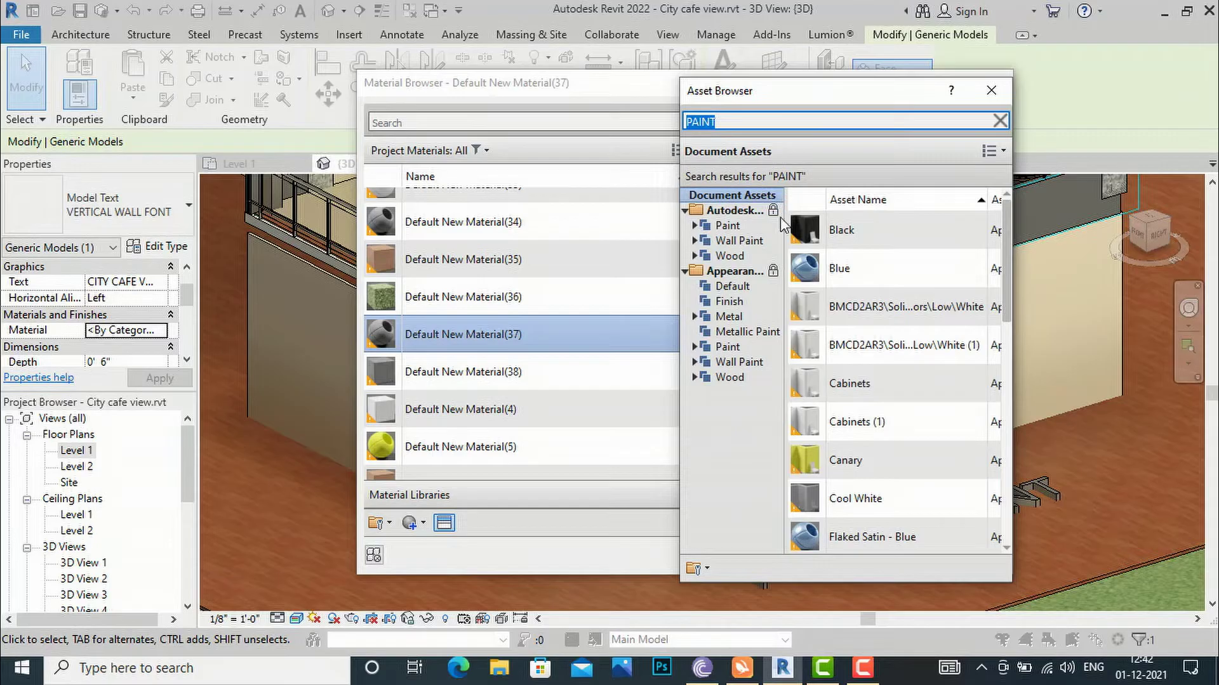
{"action": "left_click", "coordinate": [735, 333]}
{"action": "mouse_move", "coordinate": [808, 389]}
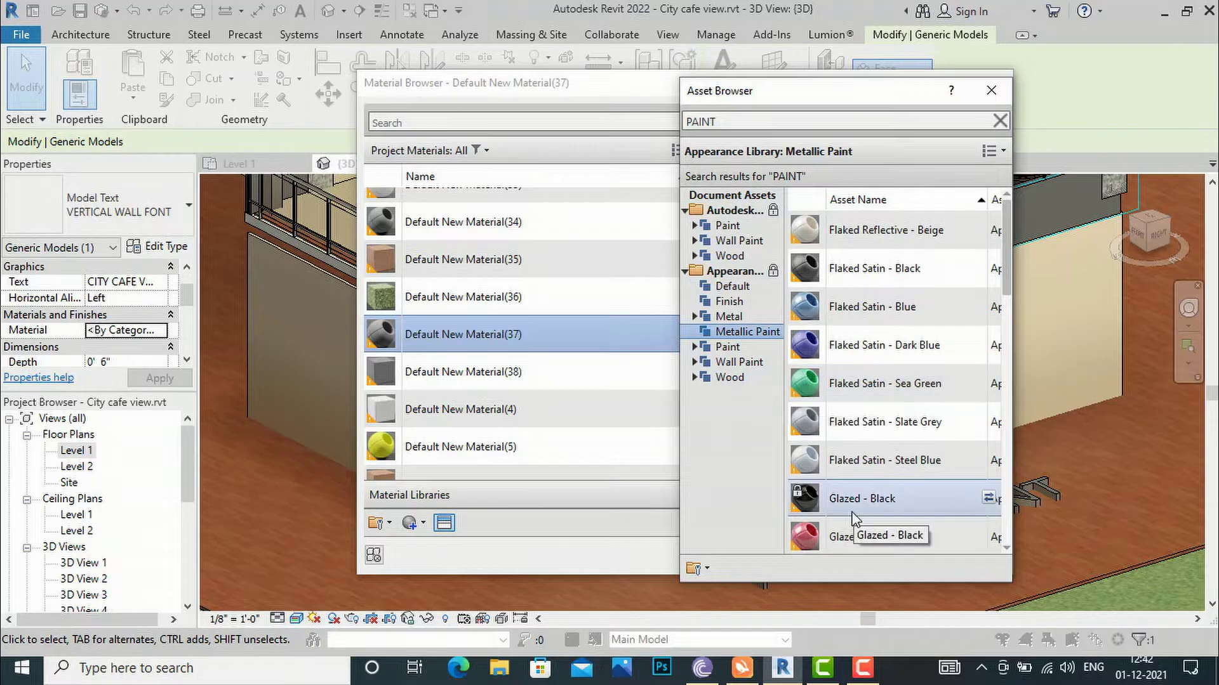
{"action": "scroll", "coordinate": [819, 502], "scroll_direction": "down", "scroll_amount": 2}
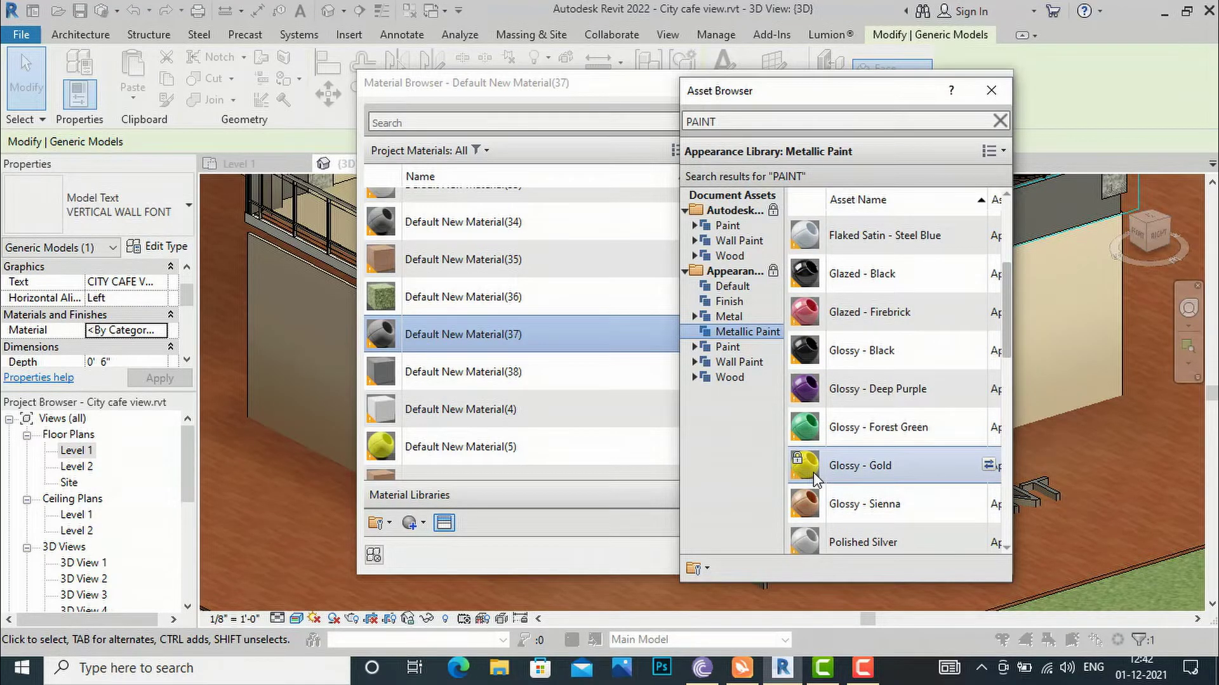
{"action": "scroll", "coordinate": [851, 458], "scroll_direction": "up", "scroll_amount": 1}
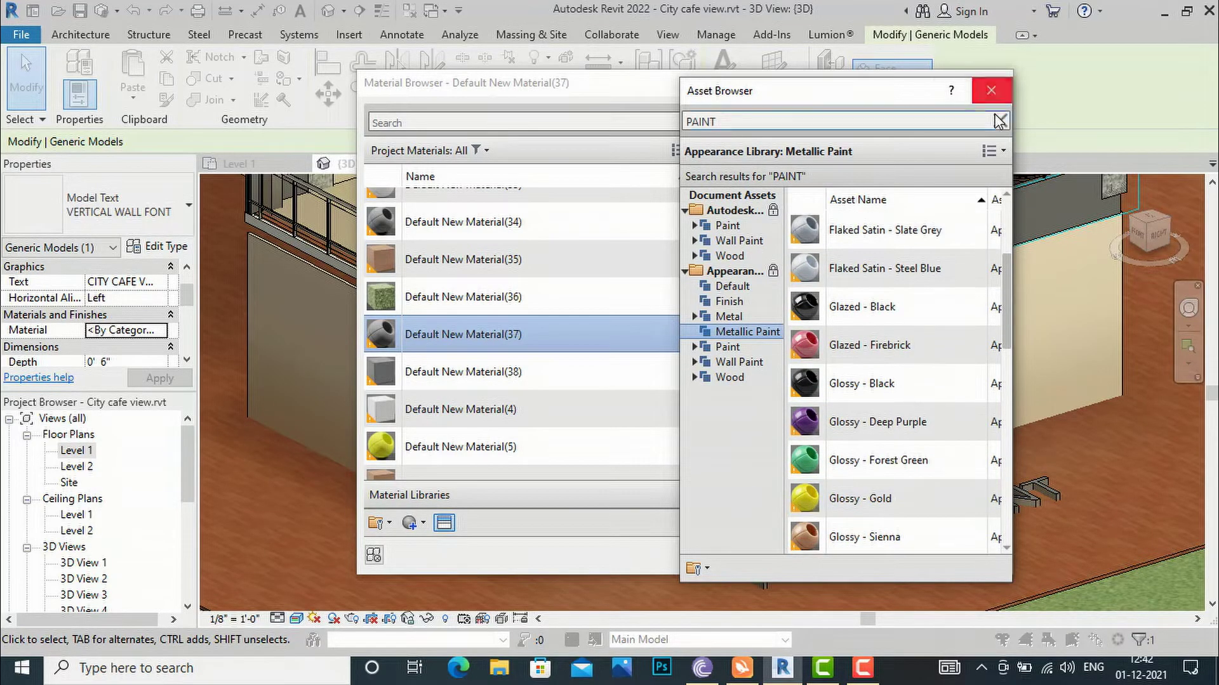
{"action": "key", "text": "Escape"}
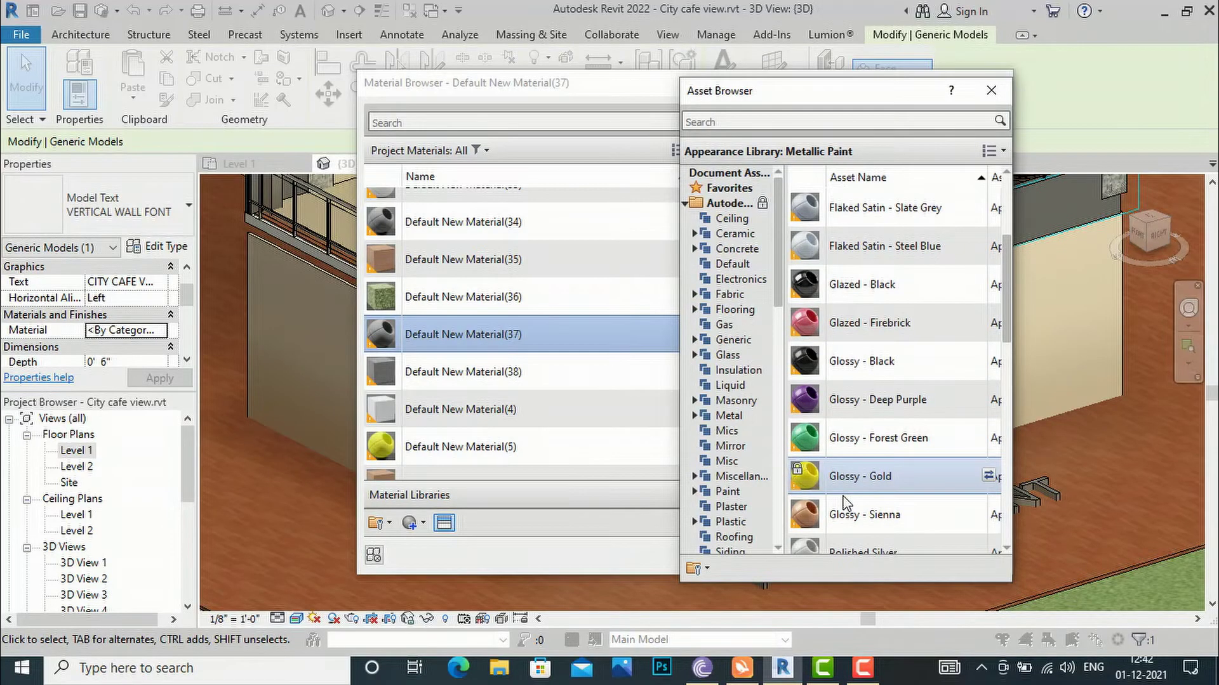
{"action": "left_click", "coordinate": [988, 476]}
{"action": "left_click", "coordinate": [991, 90]}
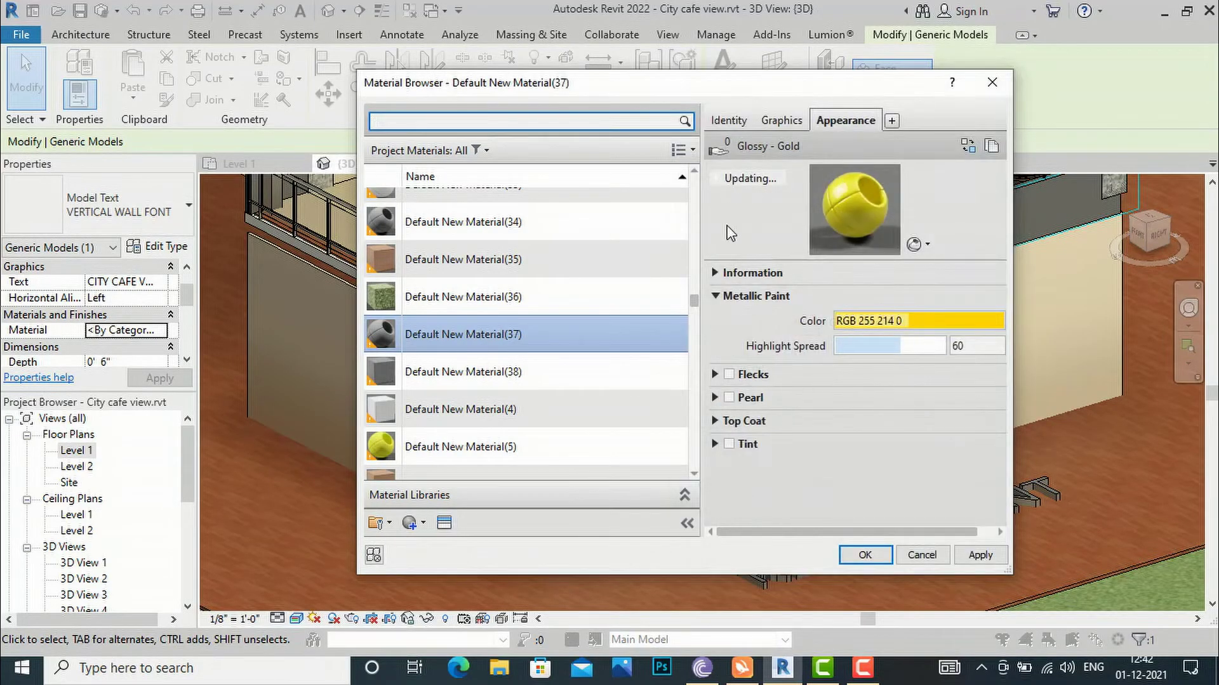
{"action": "left_click", "coordinate": [979, 556]}
{"action": "left_click", "coordinate": [865, 555]}
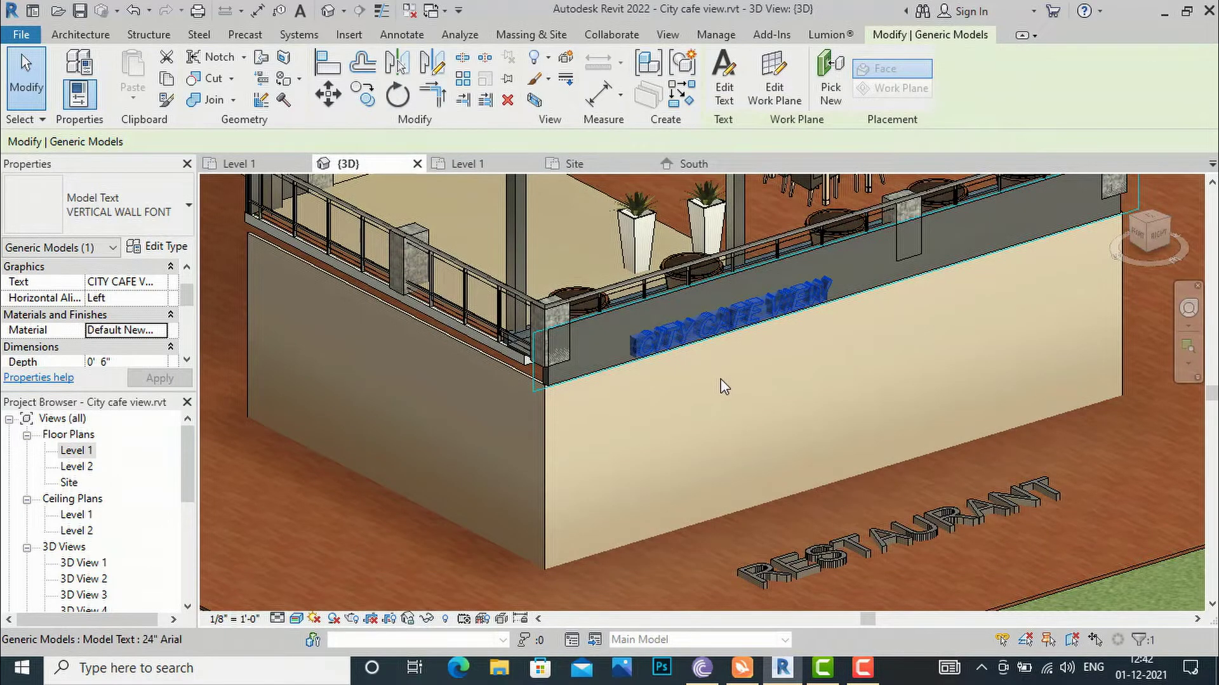
Step: Inspect the gold parapet sign, then select the RESTAURANT text and open its material
{"action": "key", "text": "Escape"}
{"action": "scroll", "coordinate": [714, 343], "scroll_direction": "up", "scroll_amount": 2}
{"action": "scroll", "coordinate": [669, 406], "scroll_direction": "down", "scroll_amount": 4}
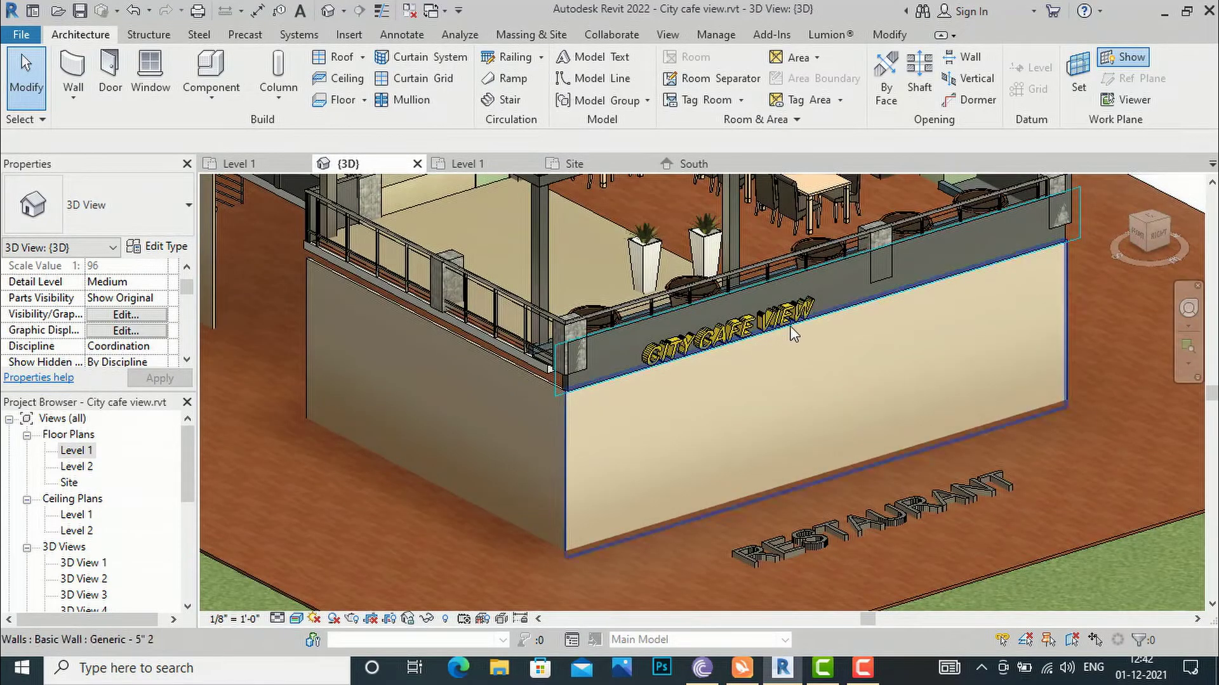
{"action": "scroll", "coordinate": [787, 331], "scroll_direction": "down", "scroll_amount": 2}
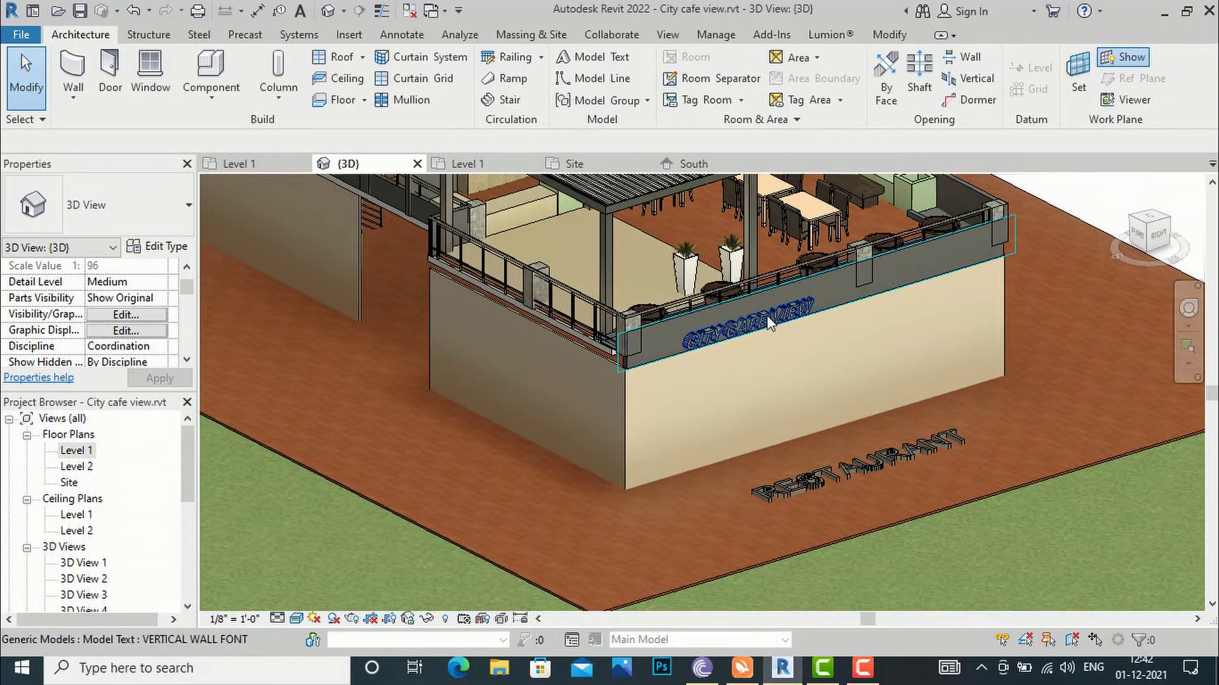
{"action": "scroll", "coordinate": [823, 292], "scroll_direction": "up", "scroll_amount": 2}
{"action": "scroll", "coordinate": [824, 292], "scroll_direction": "down", "scroll_amount": 2}
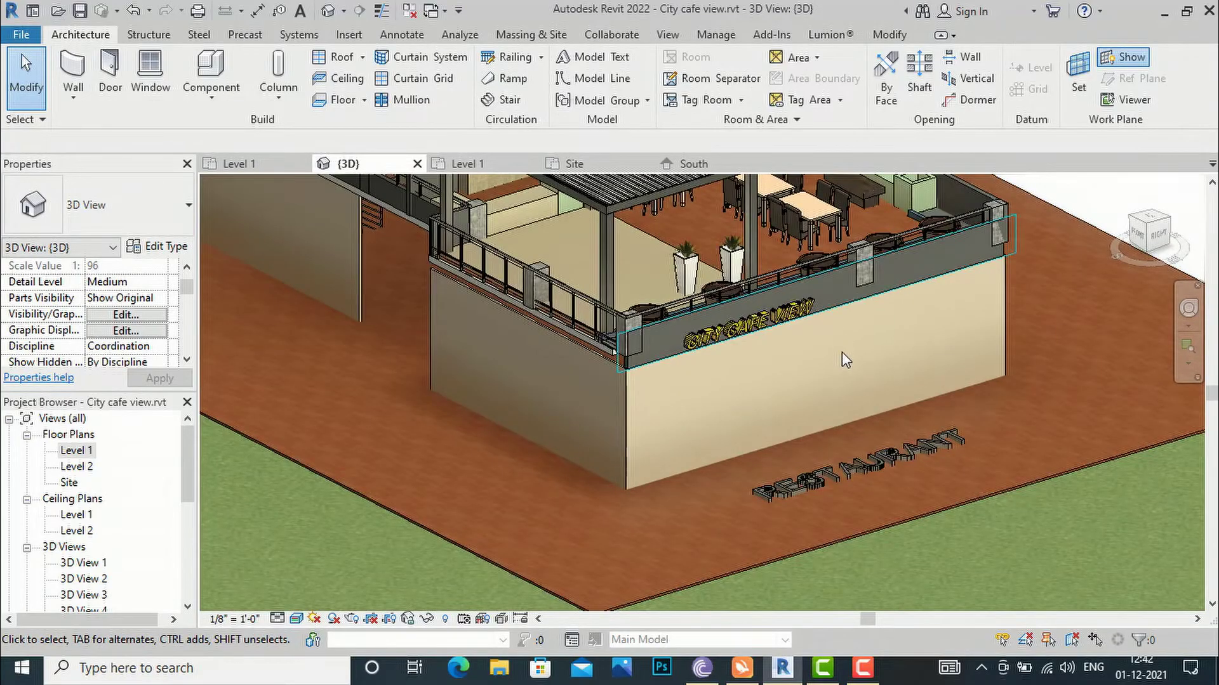
{"action": "left_click", "coordinate": [826, 479]}
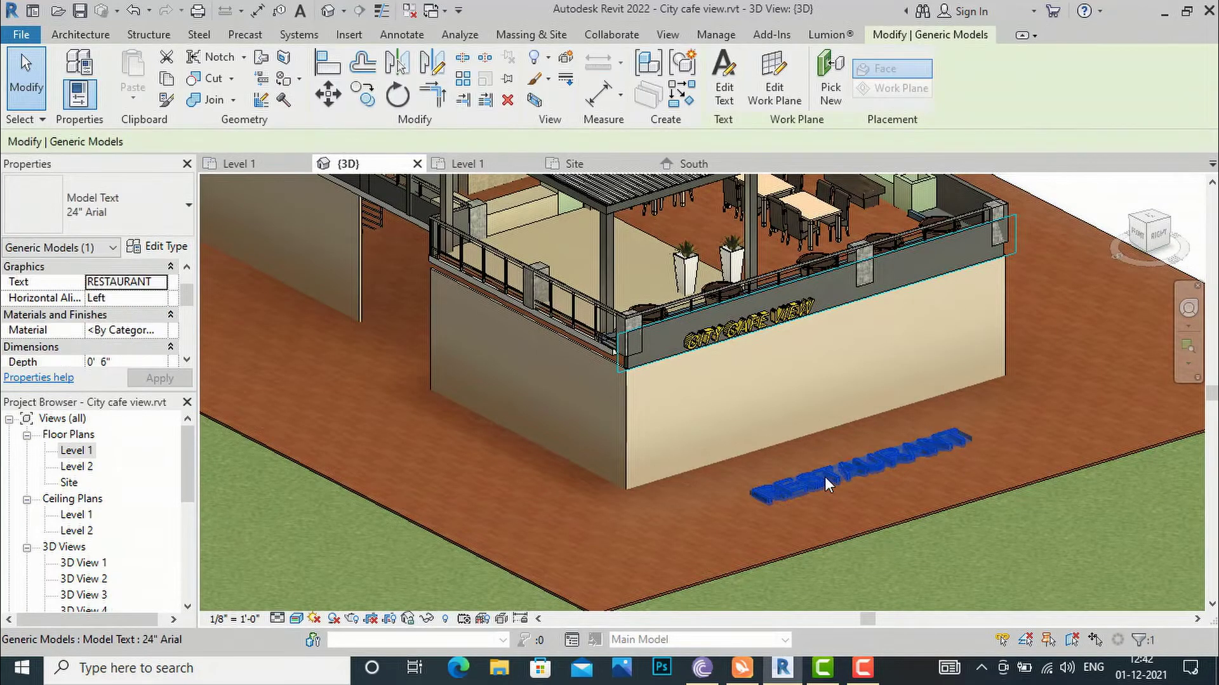
{"action": "left_click", "coordinate": [152, 331]}
Step: Create Default New Material(39) for RESTAURANT with the Flaked Satin - Sea Green metallic paint appearance
{"action": "left_click", "coordinate": [163, 330]}
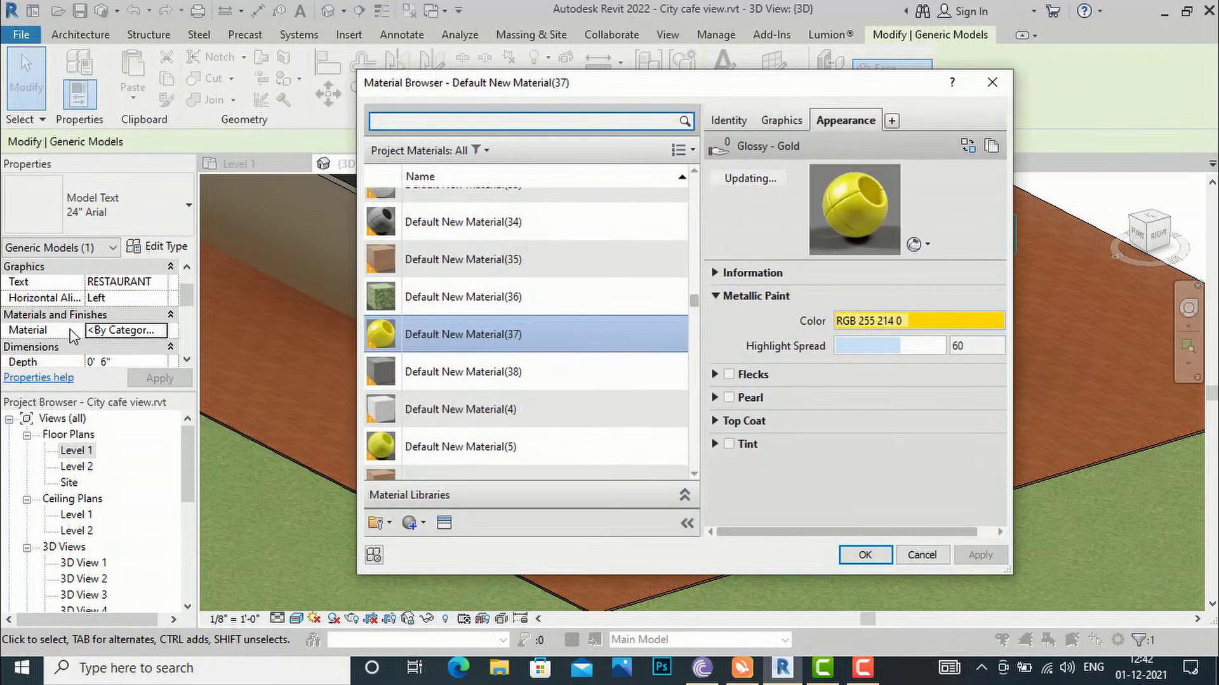
{"action": "left_click", "coordinate": [422, 524]}
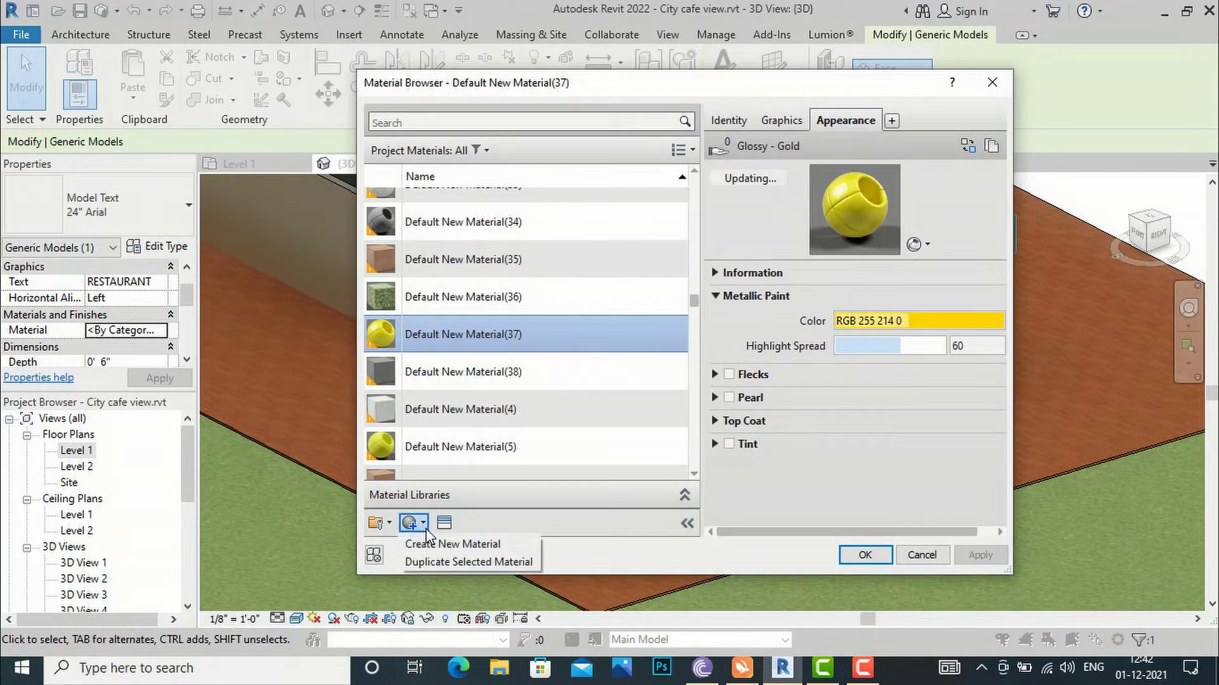
{"action": "left_click", "coordinate": [438, 541]}
{"action": "left_click", "coordinate": [443, 523]}
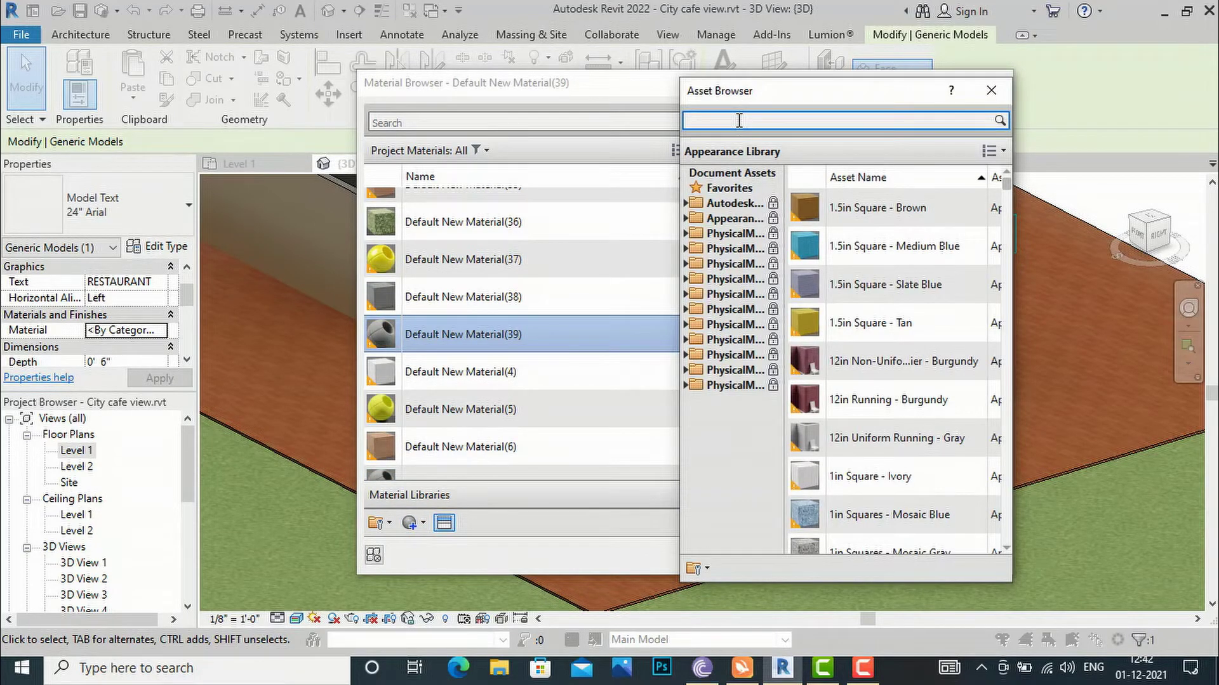
{"action": "type", "text": "PAINT"}
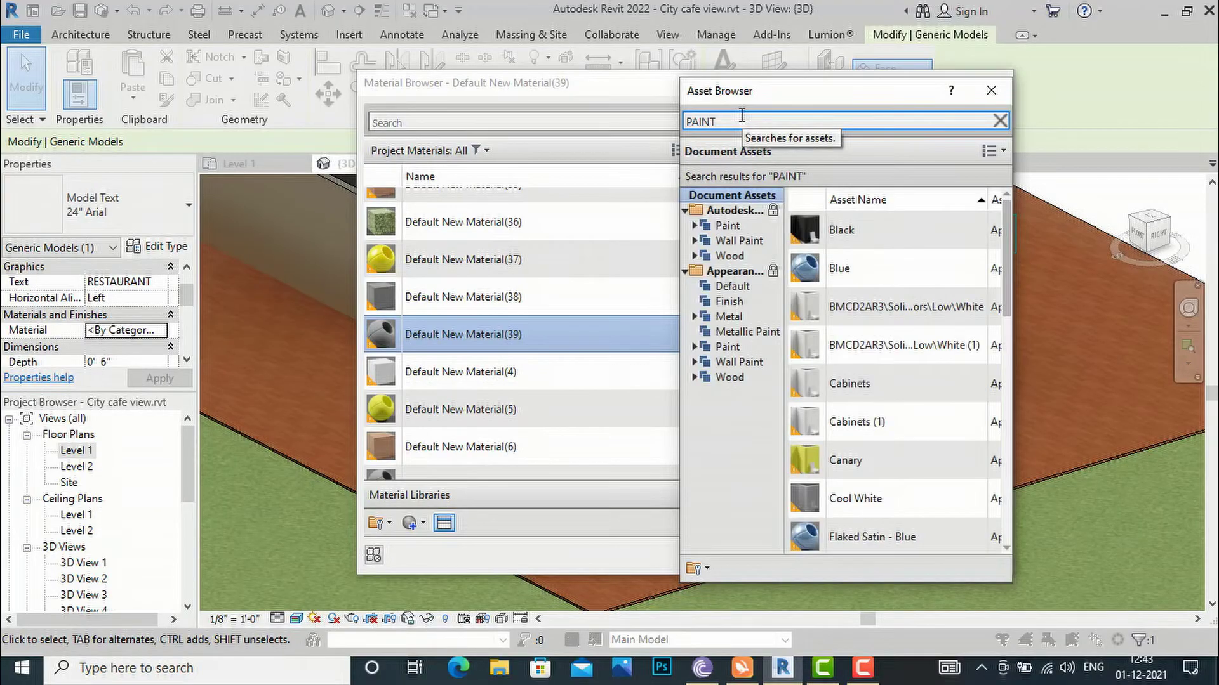
{"action": "left_click", "coordinate": [732, 335]}
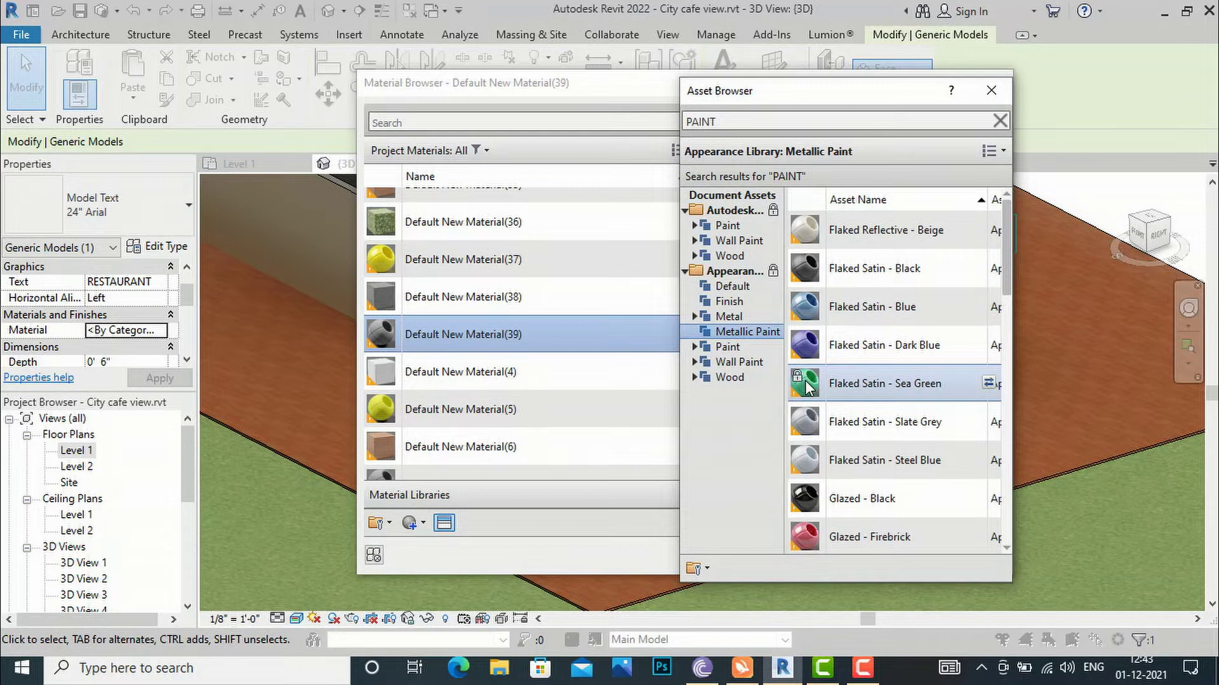
{"action": "left_click", "coordinate": [999, 121]}
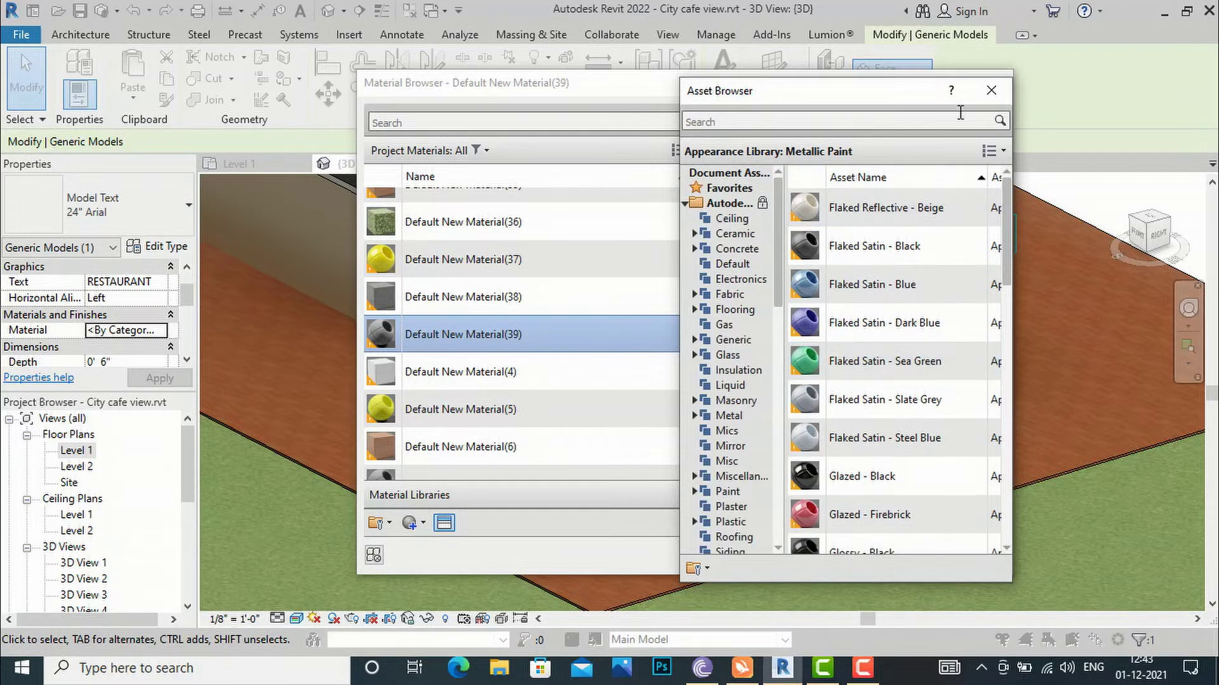
{"action": "left_click", "coordinate": [991, 91]}
{"action": "left_click", "coordinate": [983, 555]}
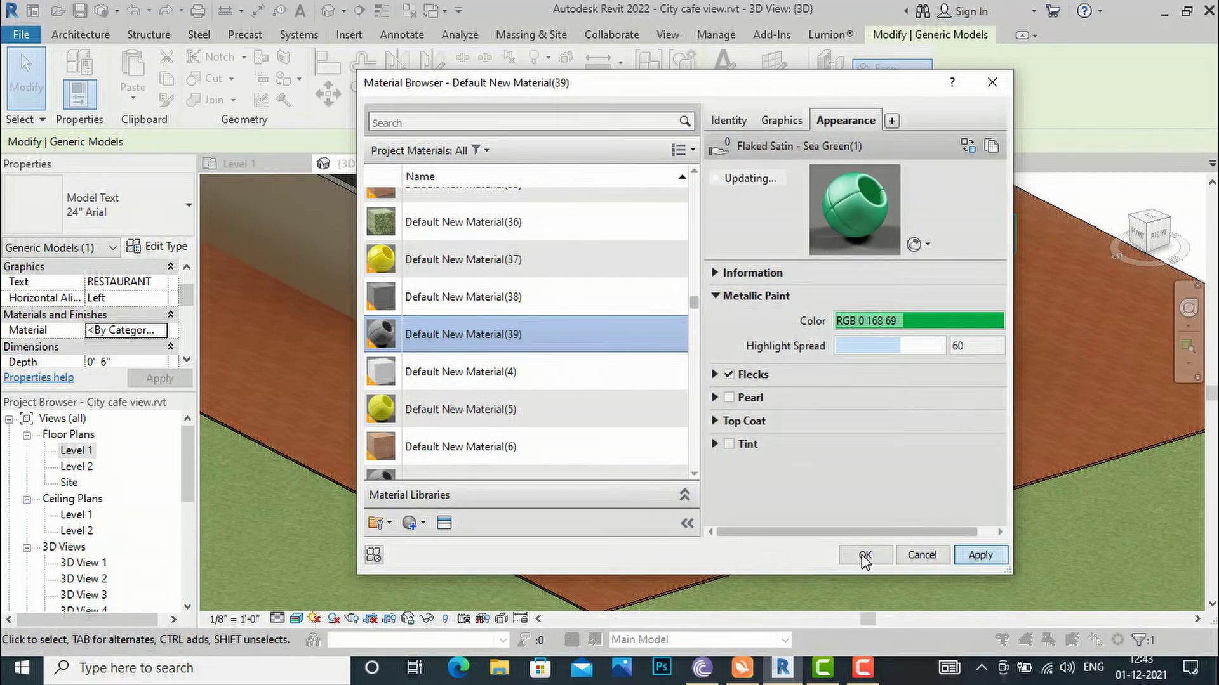
{"action": "left_click", "coordinate": [864, 556]}
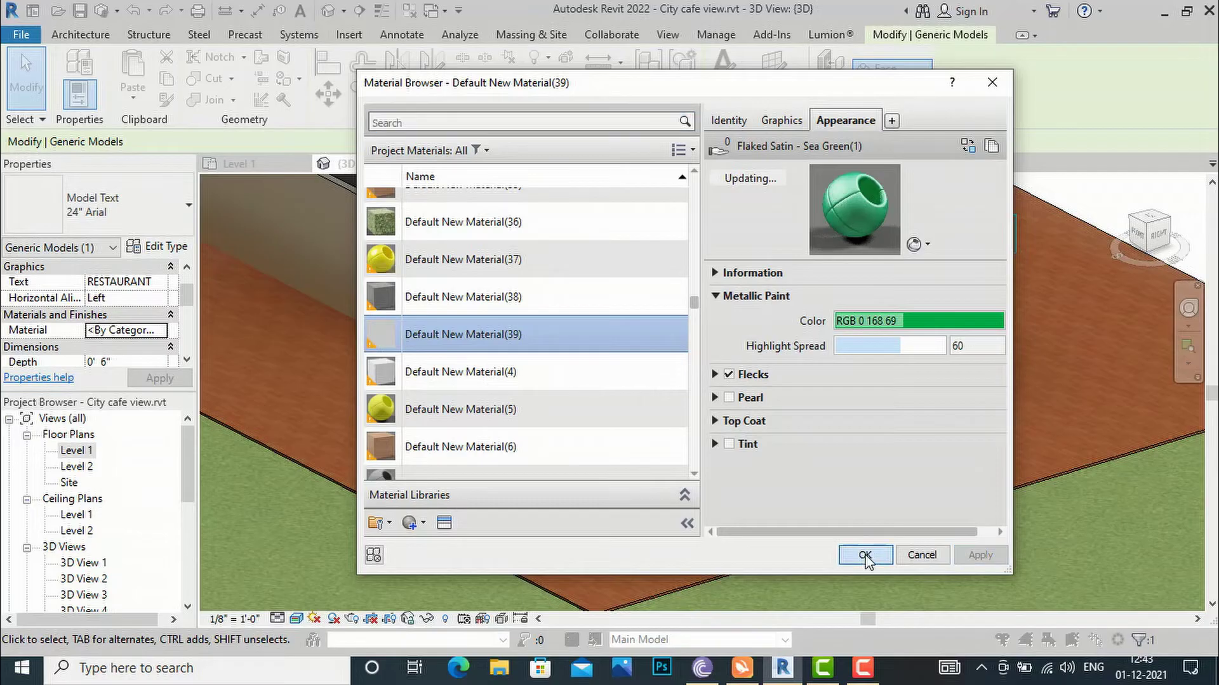
Step: Reduce the CITY CAFE VIEW parapet text Depth from 0' 6" to 0' 2" in Properties
{"action": "key", "text": "Escape"}
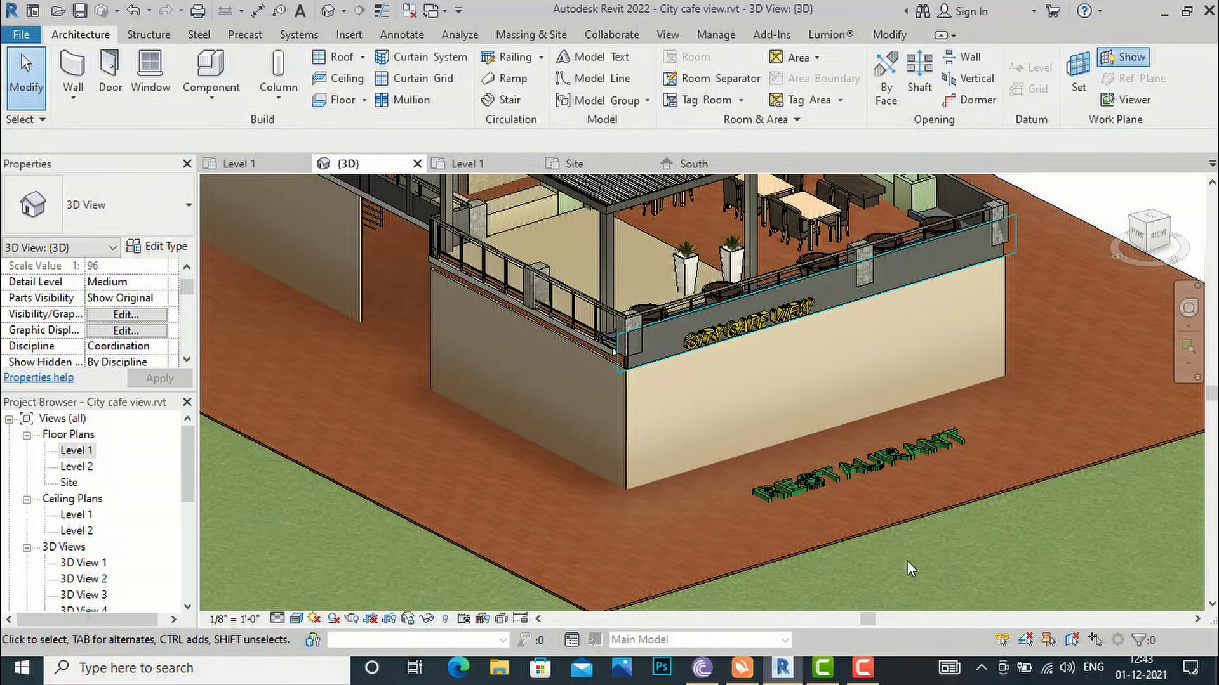
{"action": "scroll", "coordinate": [862, 487], "scroll_direction": "up", "scroll_amount": 3}
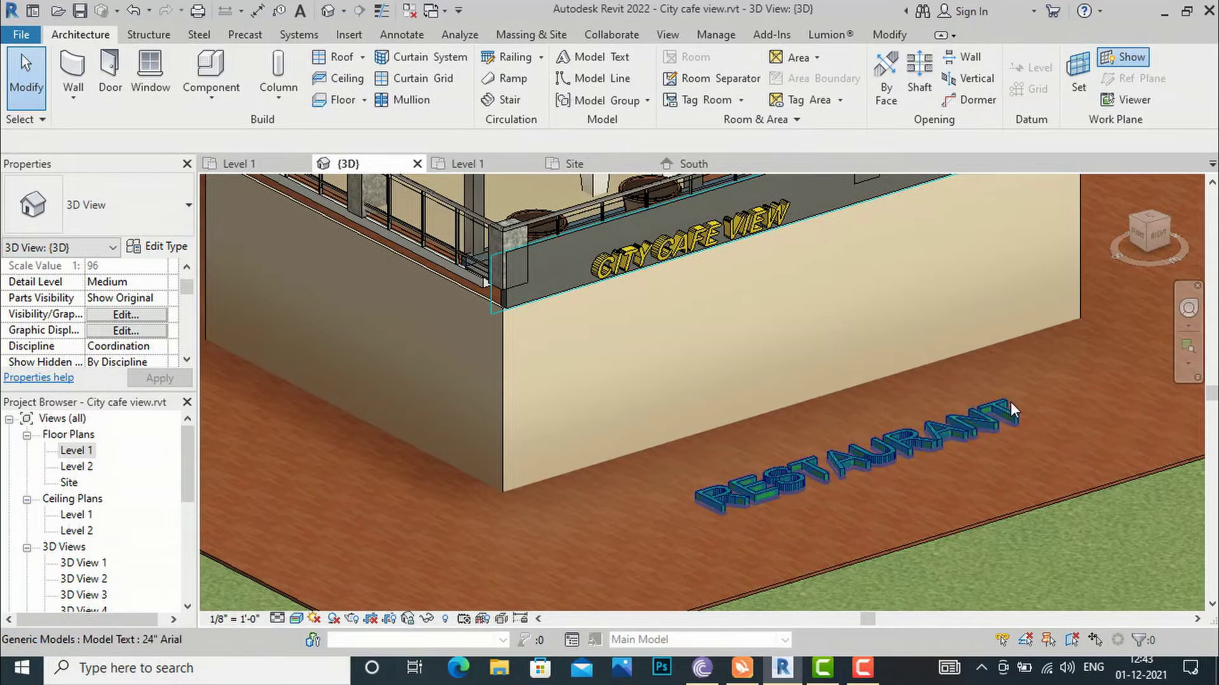
{"action": "scroll", "coordinate": [993, 401], "scroll_direction": "down", "scroll_amount": 3}
{"action": "scroll", "coordinate": [702, 284], "scroll_direction": "up", "scroll_amount": 5}
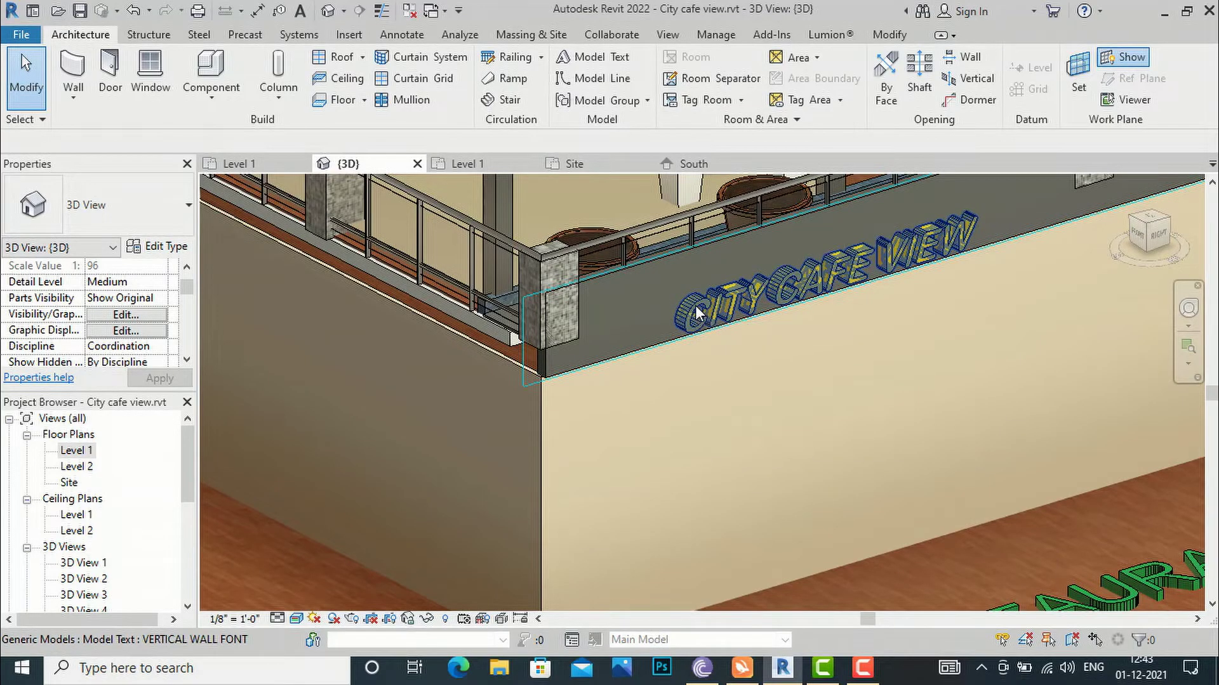
{"action": "left_click", "coordinate": [695, 306]}
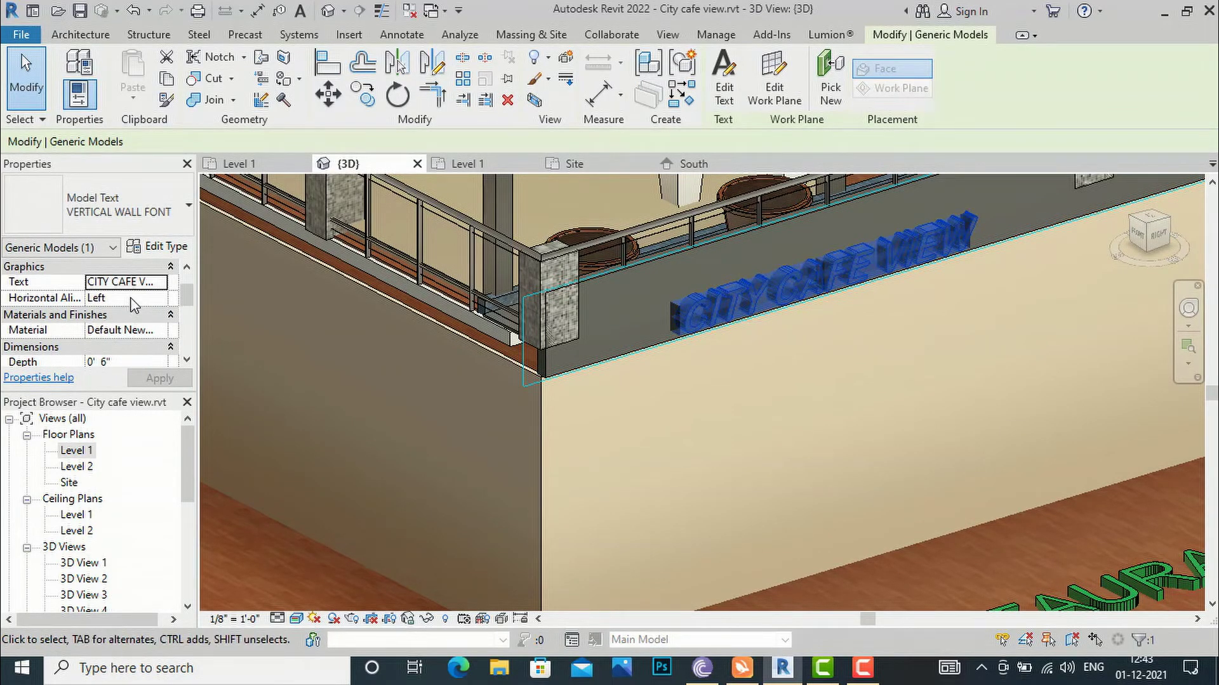
{"action": "scroll", "coordinate": [134, 305], "scroll_direction": "down", "scroll_amount": 1}
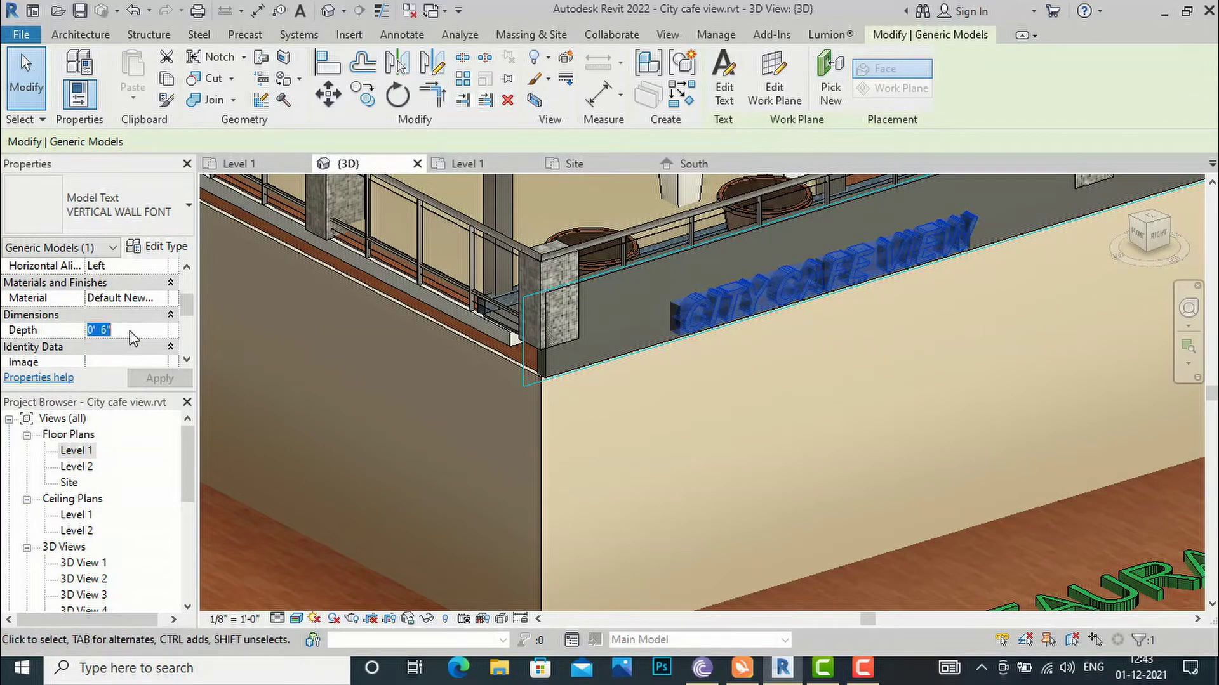
{"action": "type", "text": "2"}
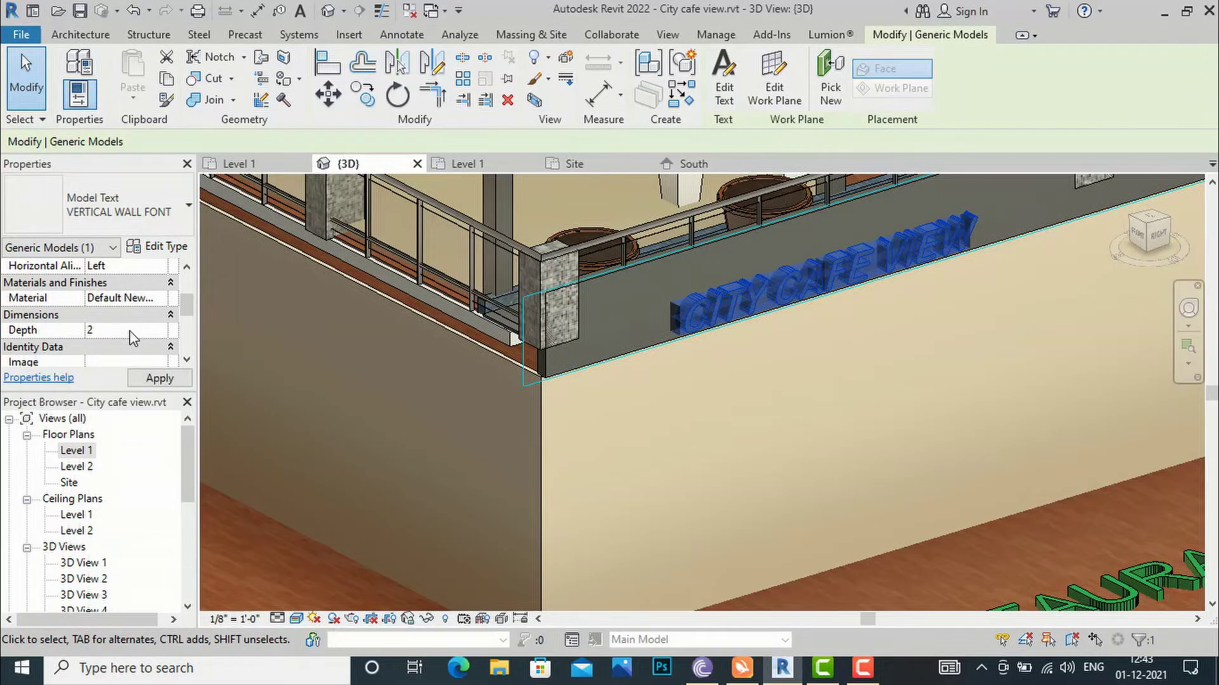
{"action": "left_click", "coordinate": [158, 379]}
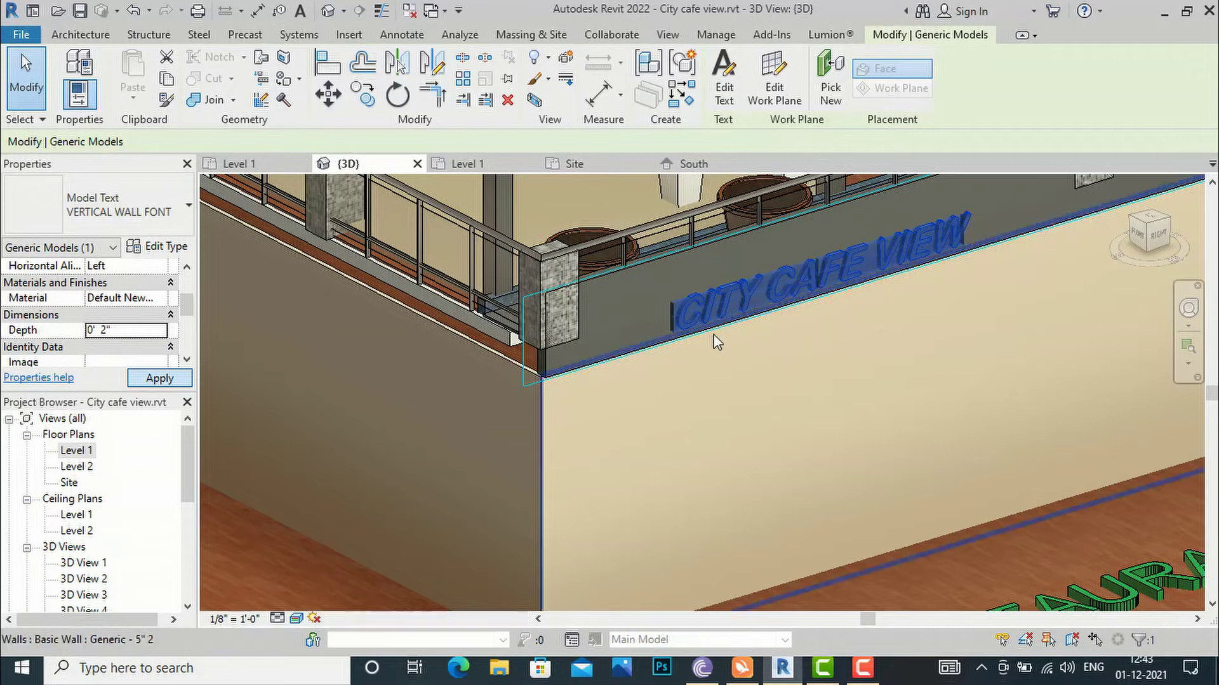
{"action": "scroll", "coordinate": [695, 311], "scroll_direction": "up", "scroll_amount": 3}
{"action": "scroll", "coordinate": [611, 312], "scroll_direction": "down", "scroll_amount": 4}
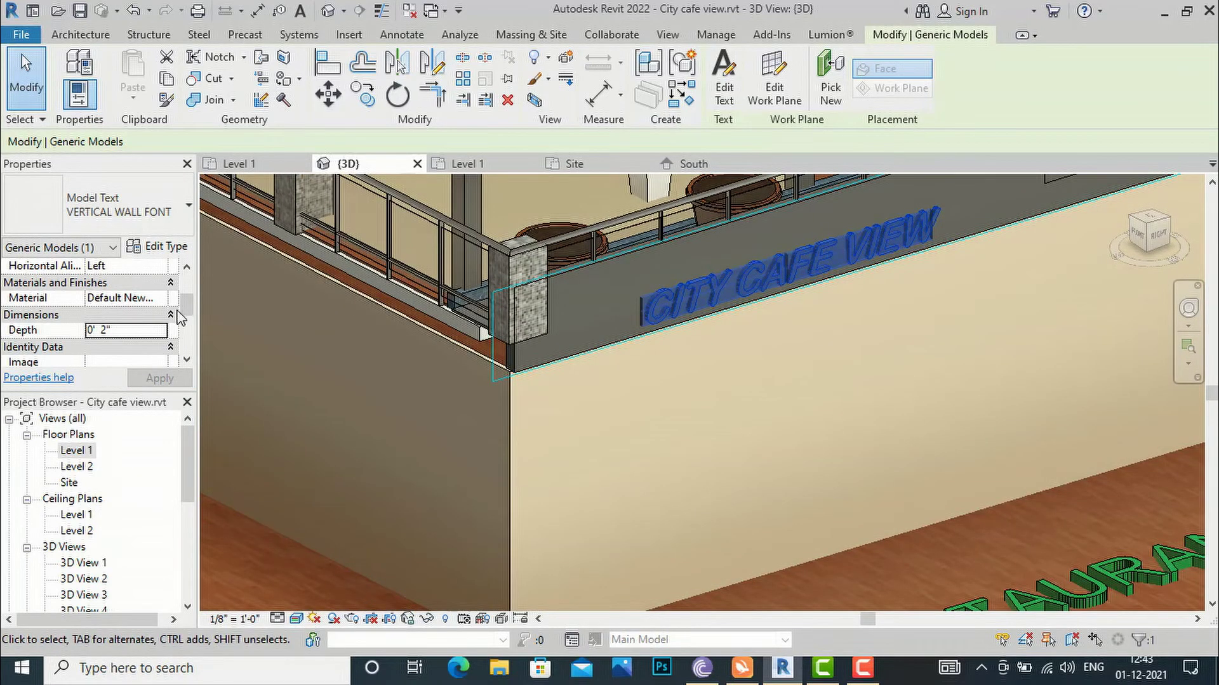
{"action": "key", "text": "Escape"}
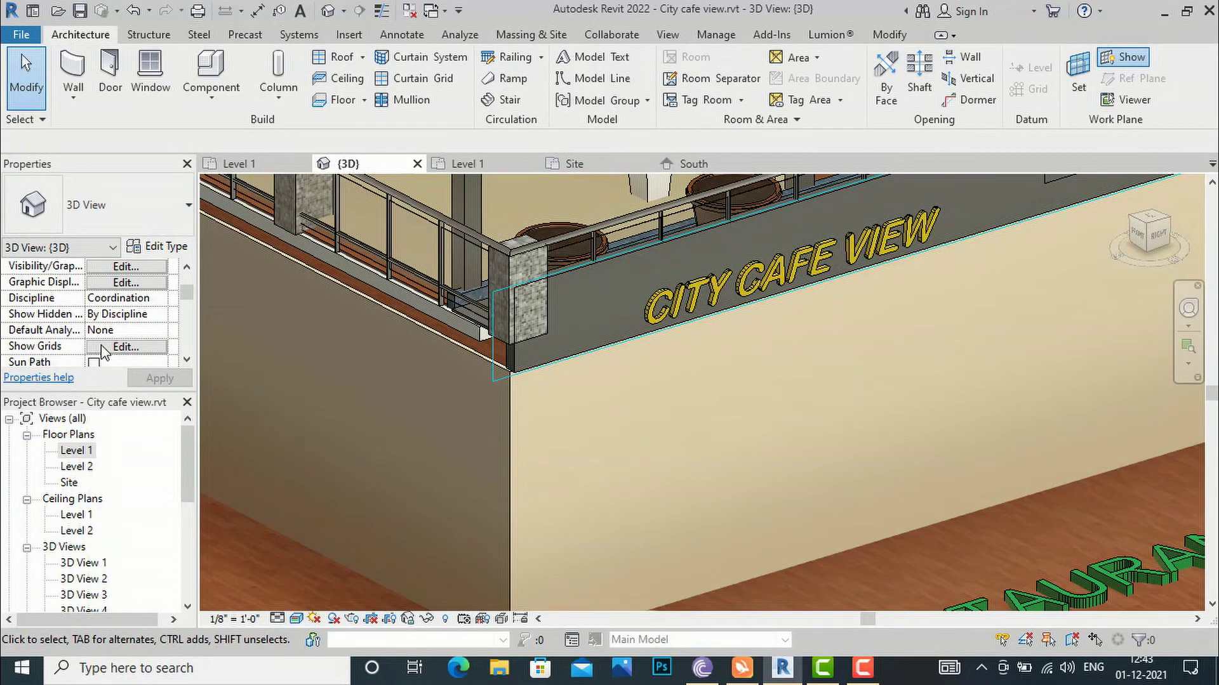
Step: Change the RESTAURANT ground text Depth from 0' 6" to 0' 3", via an interim 1' value
{"action": "scroll", "coordinate": [142, 306], "scroll_direction": "down", "scroll_amount": 3}
{"action": "scroll", "coordinate": [798, 313], "scroll_direction": "down", "scroll_amount": 3}
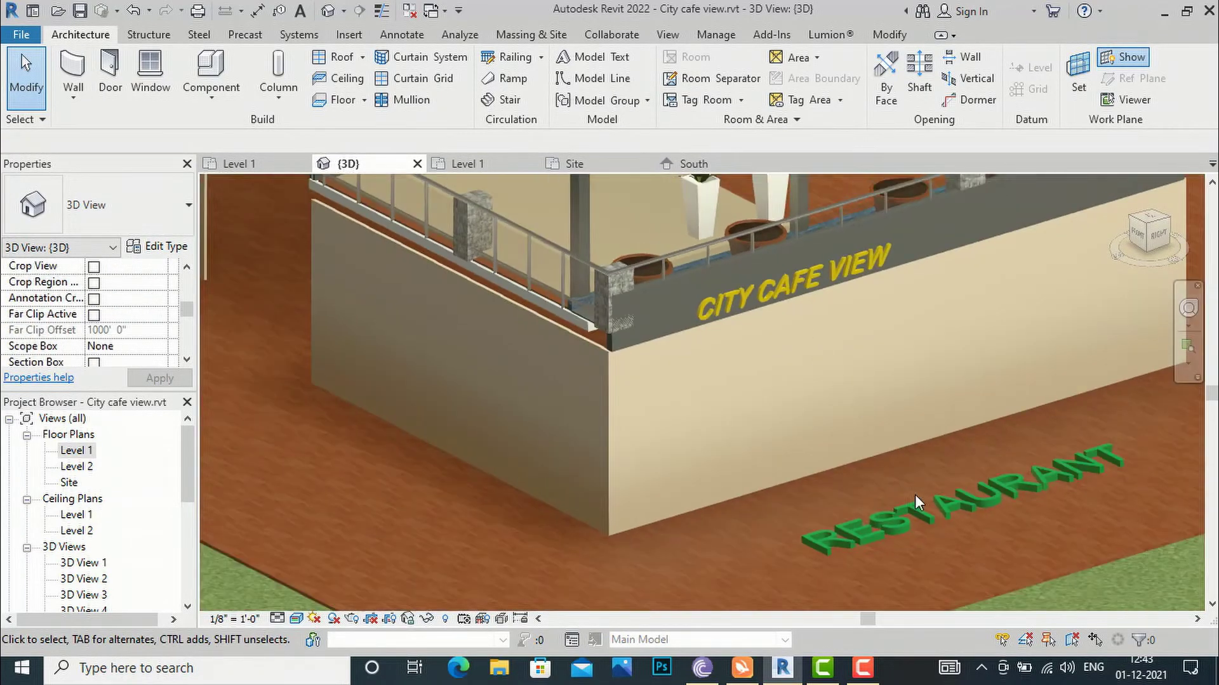
{"action": "left_click", "coordinate": [909, 511]}
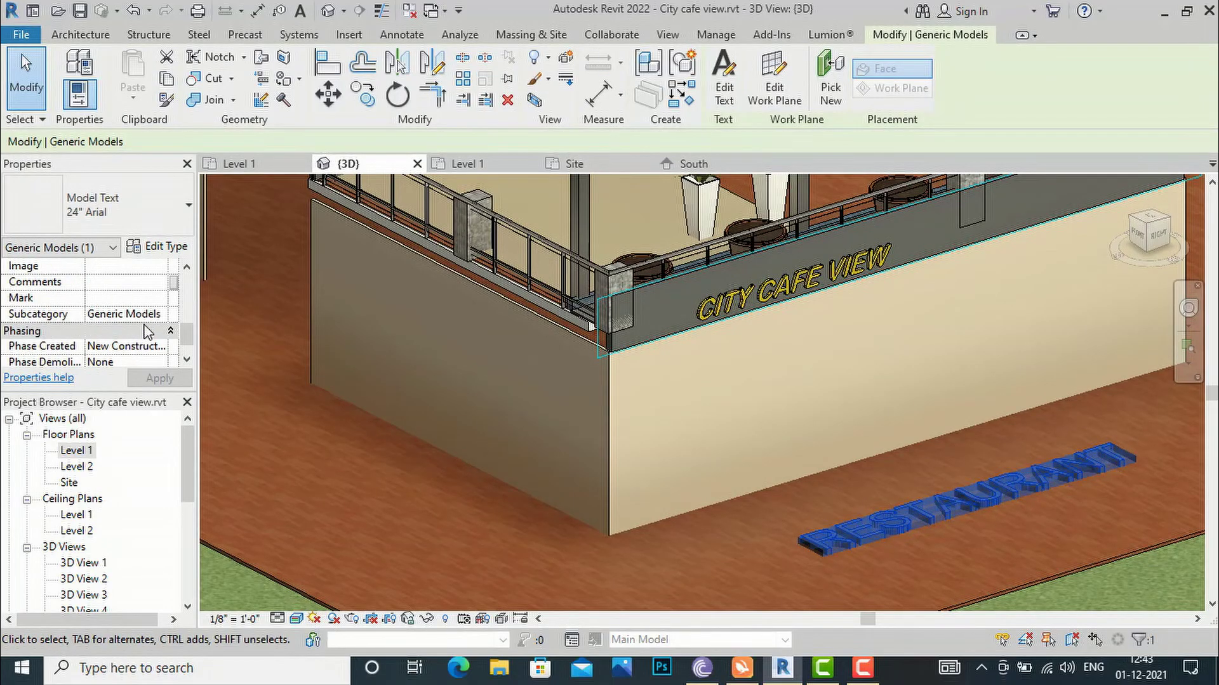
{"action": "scroll", "coordinate": [146, 334], "scroll_direction": "up", "scroll_amount": 4}
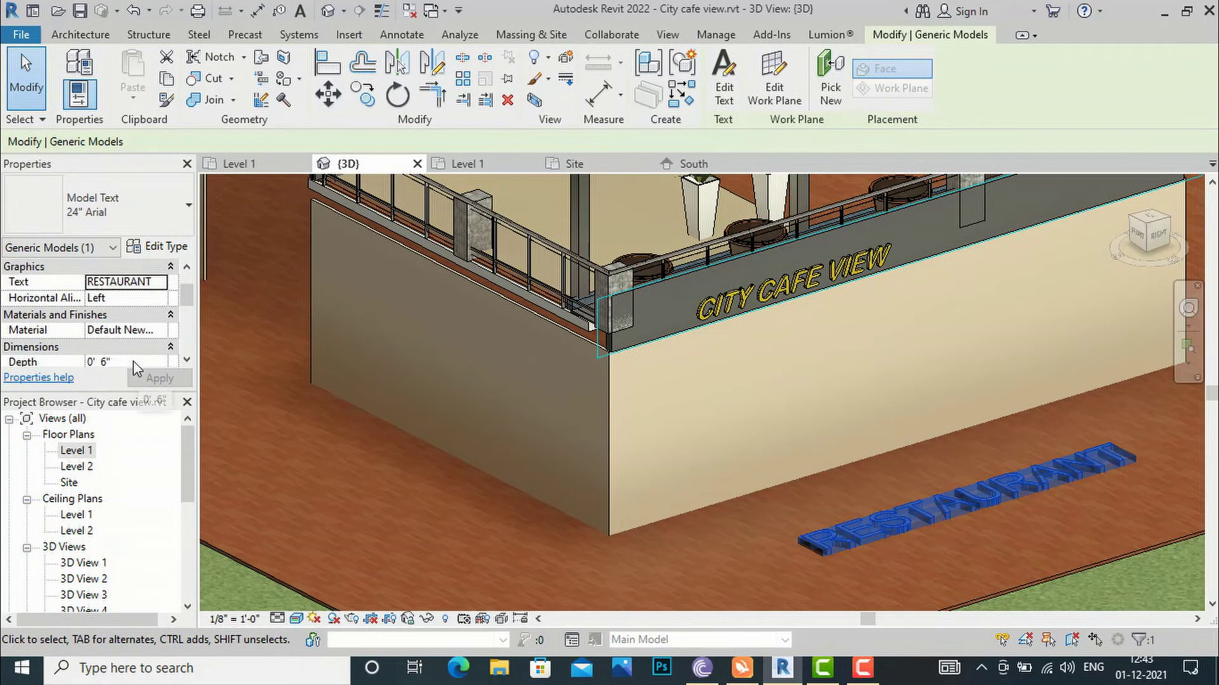
{"action": "scroll", "coordinate": [135, 363], "scroll_direction": "down", "scroll_amount": 1}
{"action": "left_click", "coordinate": [125, 332]}
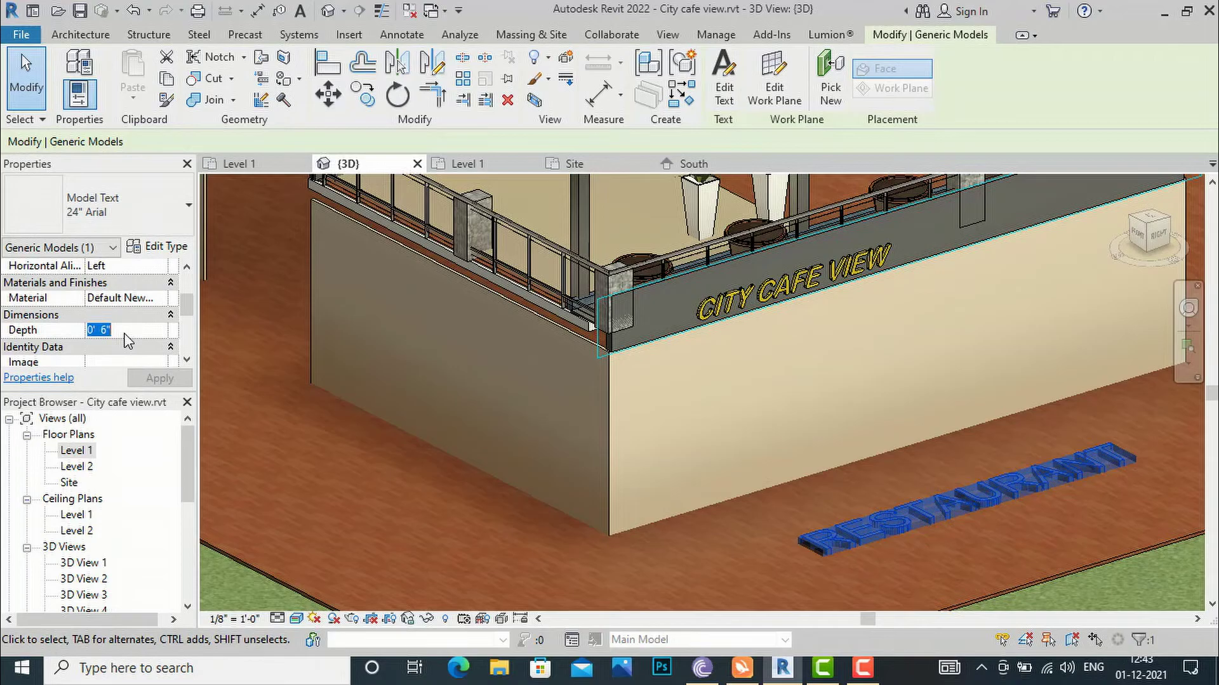
{"action": "type", "text": "1'"}
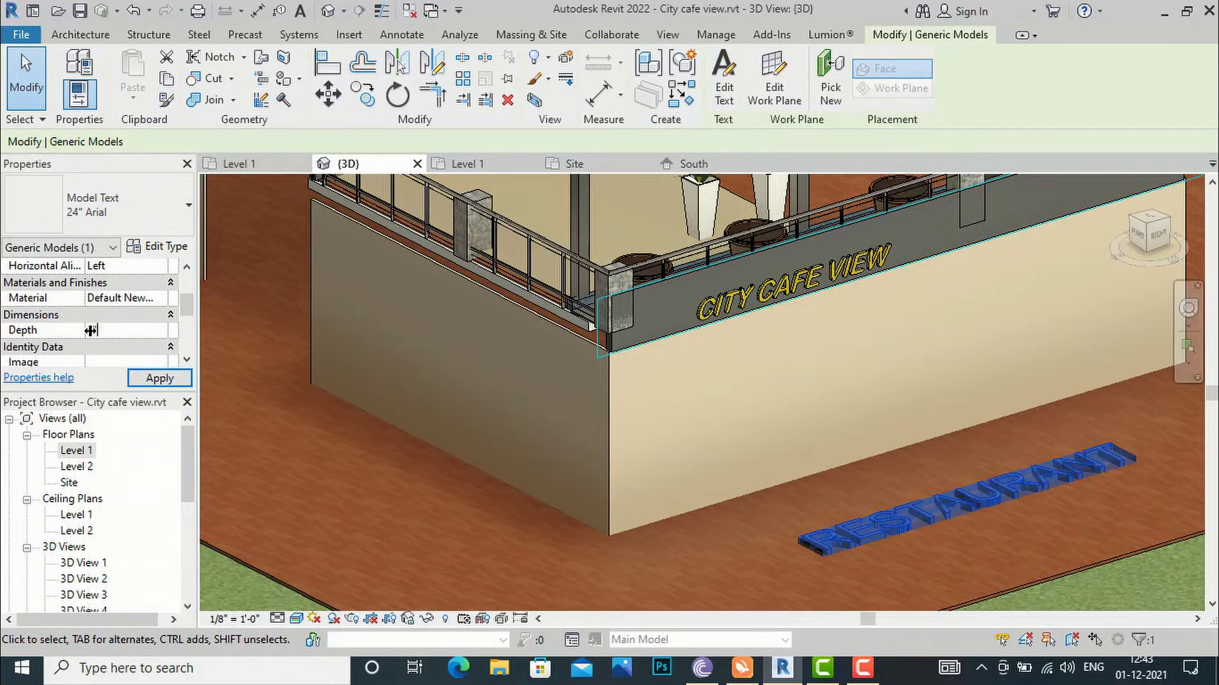
{"action": "left_click", "coordinate": [159, 378]}
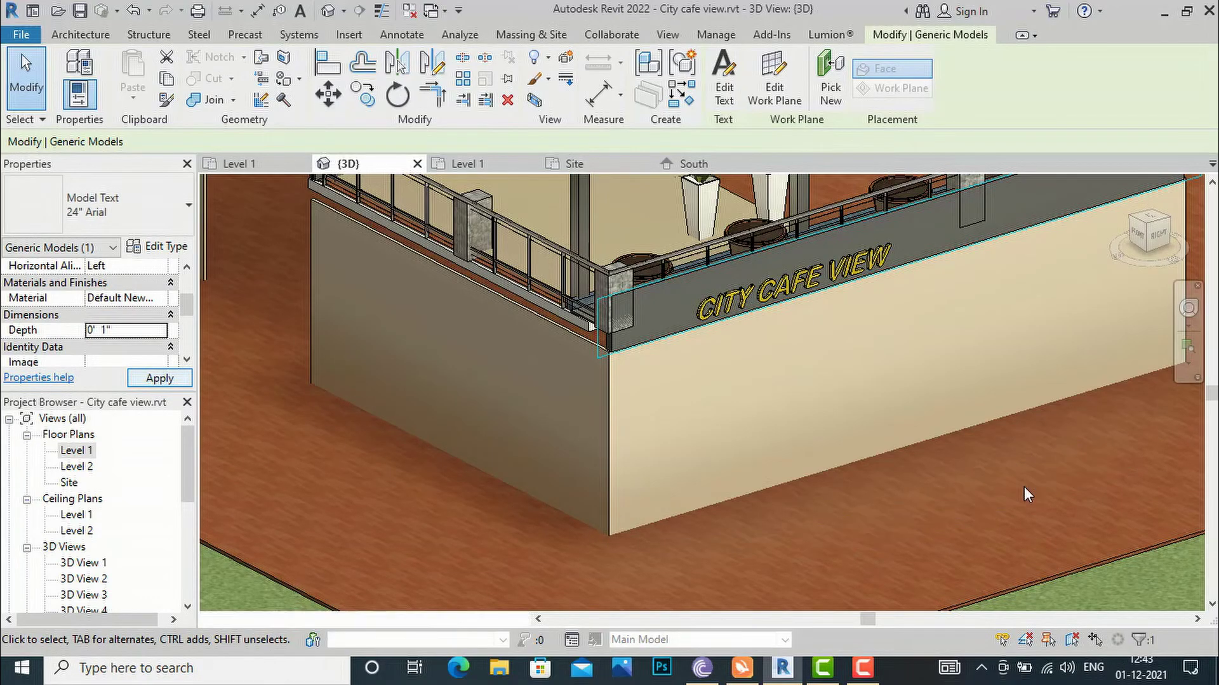
{"action": "left_click", "coordinate": [143, 334]}
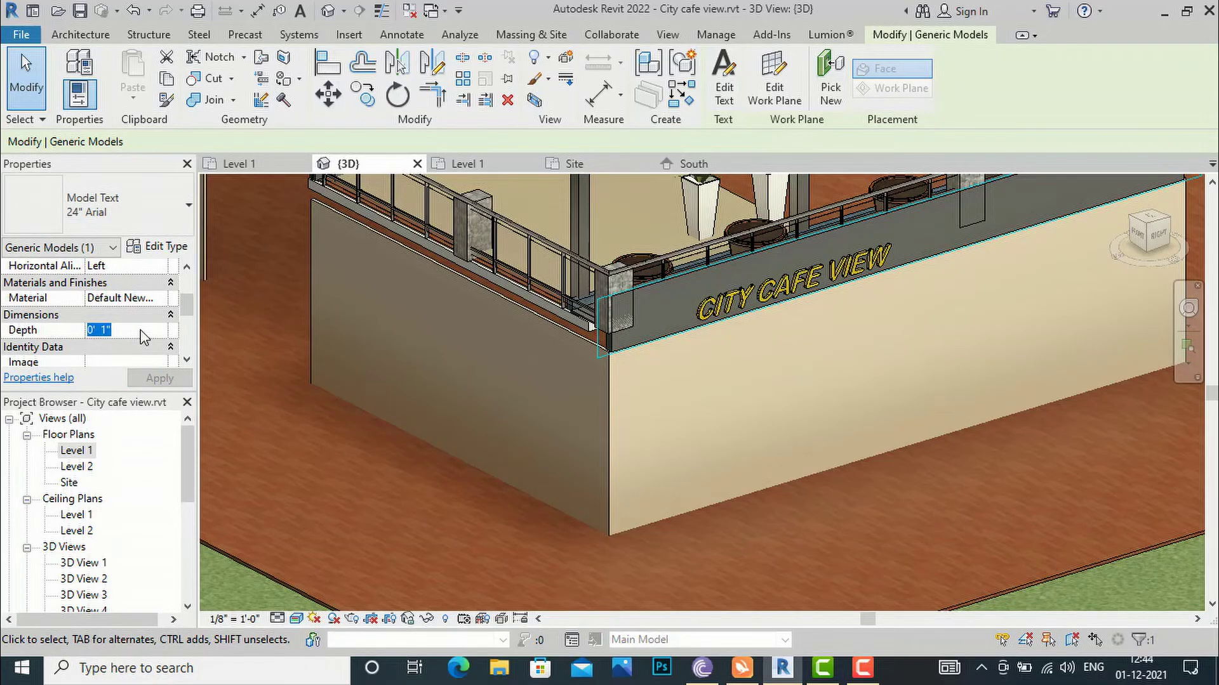
{"action": "type", "text": "0' 3\""}
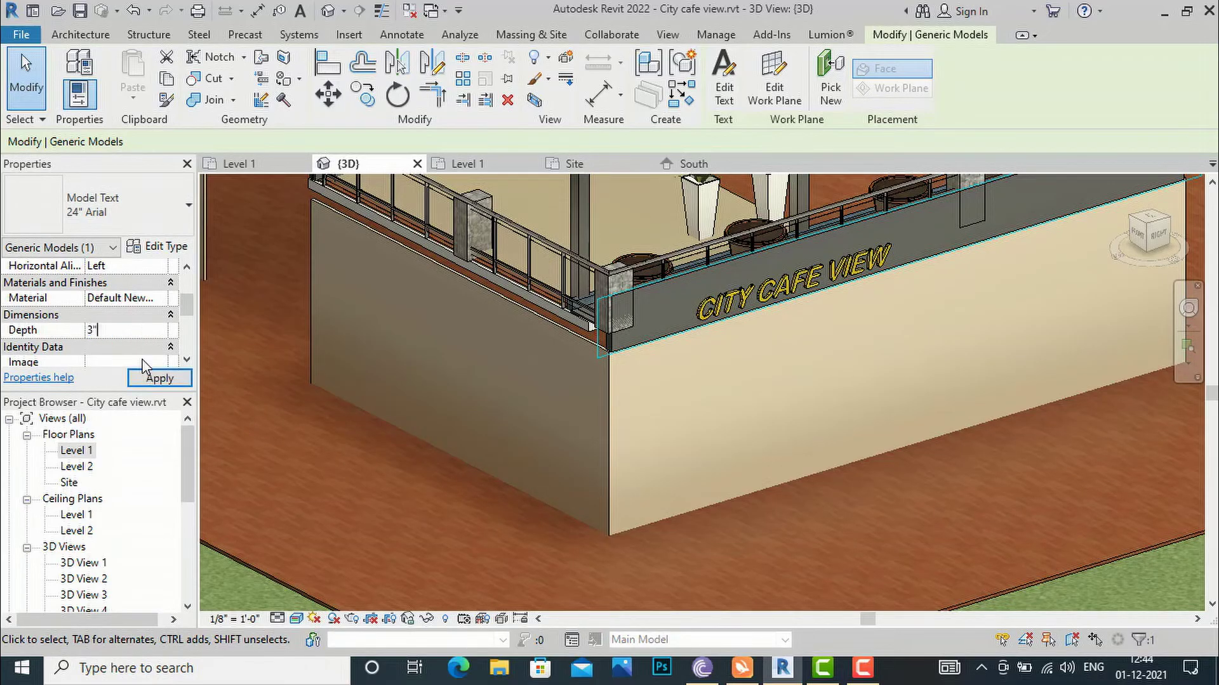
{"action": "left_click", "coordinate": [151, 378]}
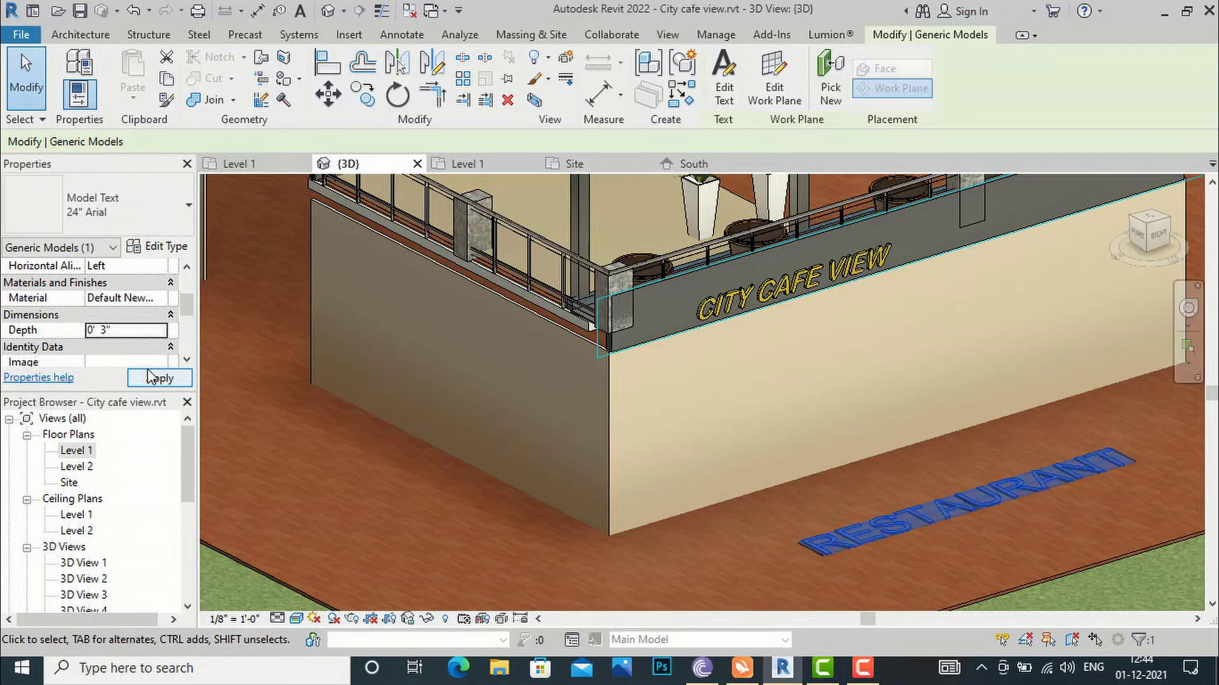
Step: Zoom out to show the whole cafe and site with the CITY CAFE VIEW and RESTAURANT texts
{"action": "key", "text": "Escape"}
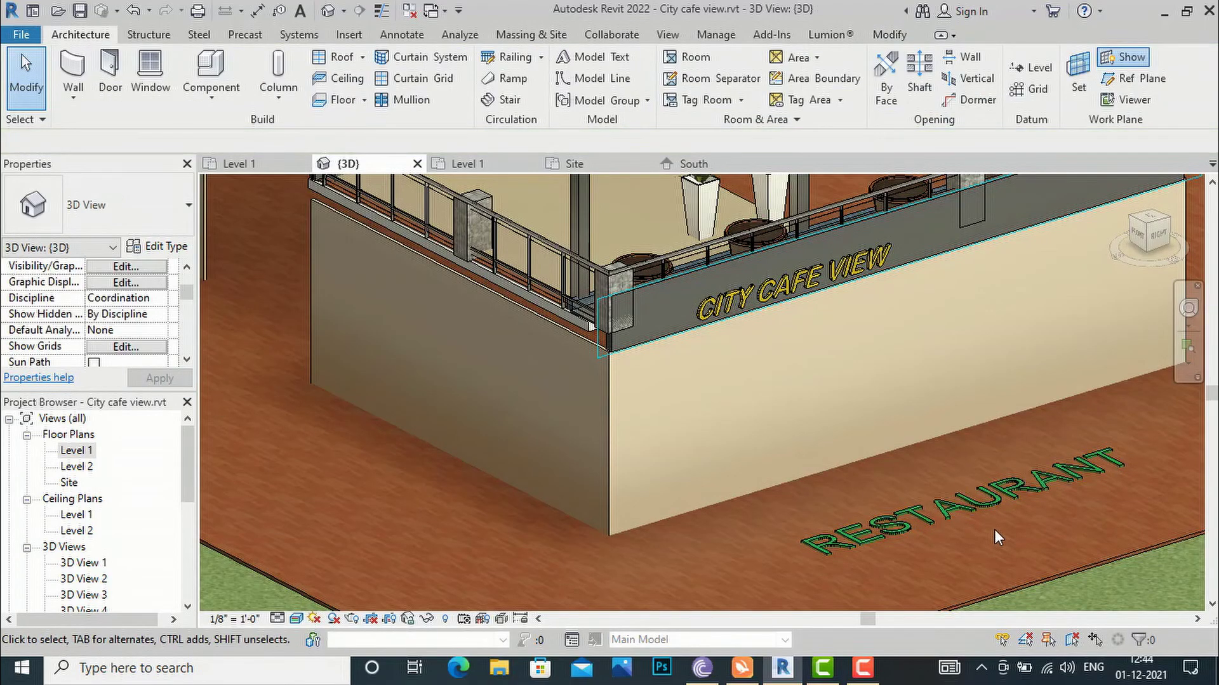
{"action": "scroll", "coordinate": [968, 504], "scroll_direction": "up", "scroll_amount": 3}
{"action": "scroll", "coordinate": [904, 469], "scroll_direction": "down", "scroll_amount": 6}
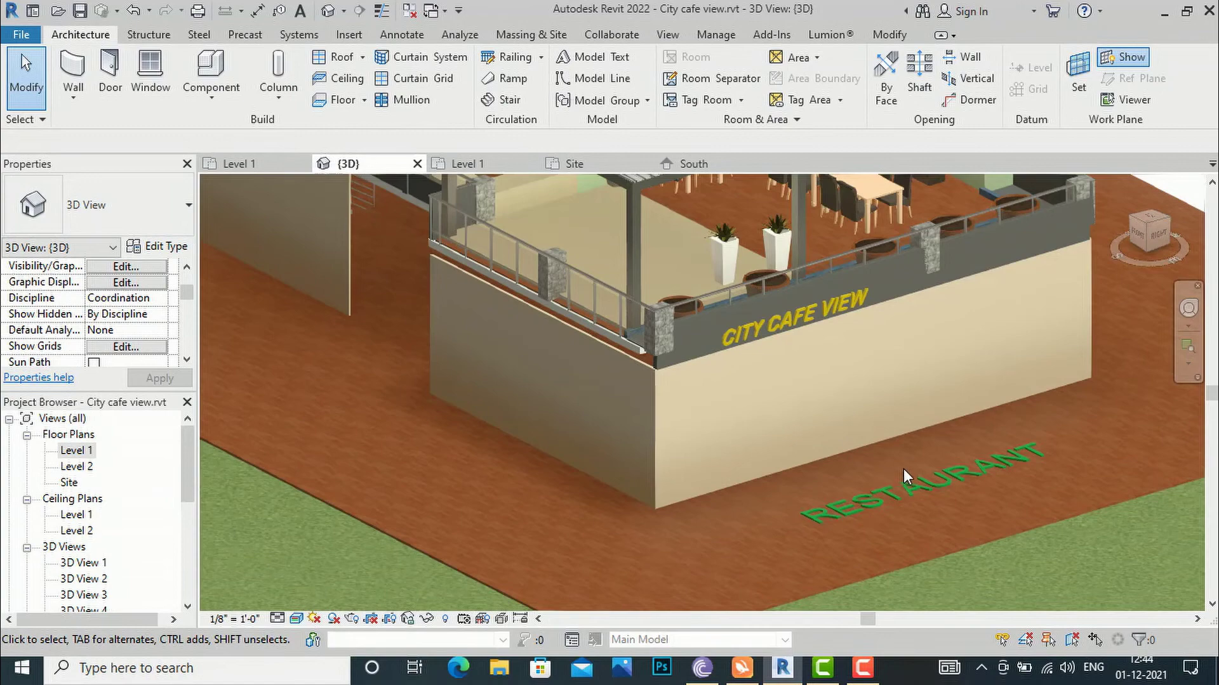
{"action": "scroll", "coordinate": [924, 353], "scroll_direction": "up", "scroll_amount": 3}
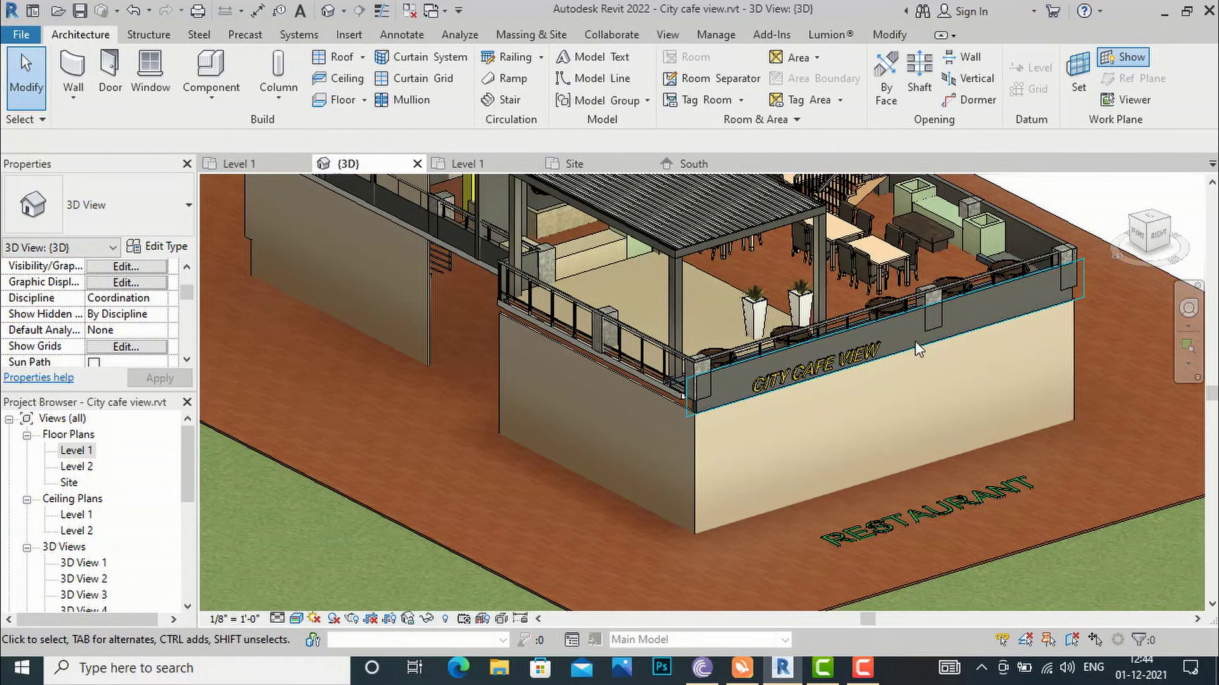
{"action": "scroll", "coordinate": [700, 474], "scroll_direction": "down", "scroll_amount": 4}
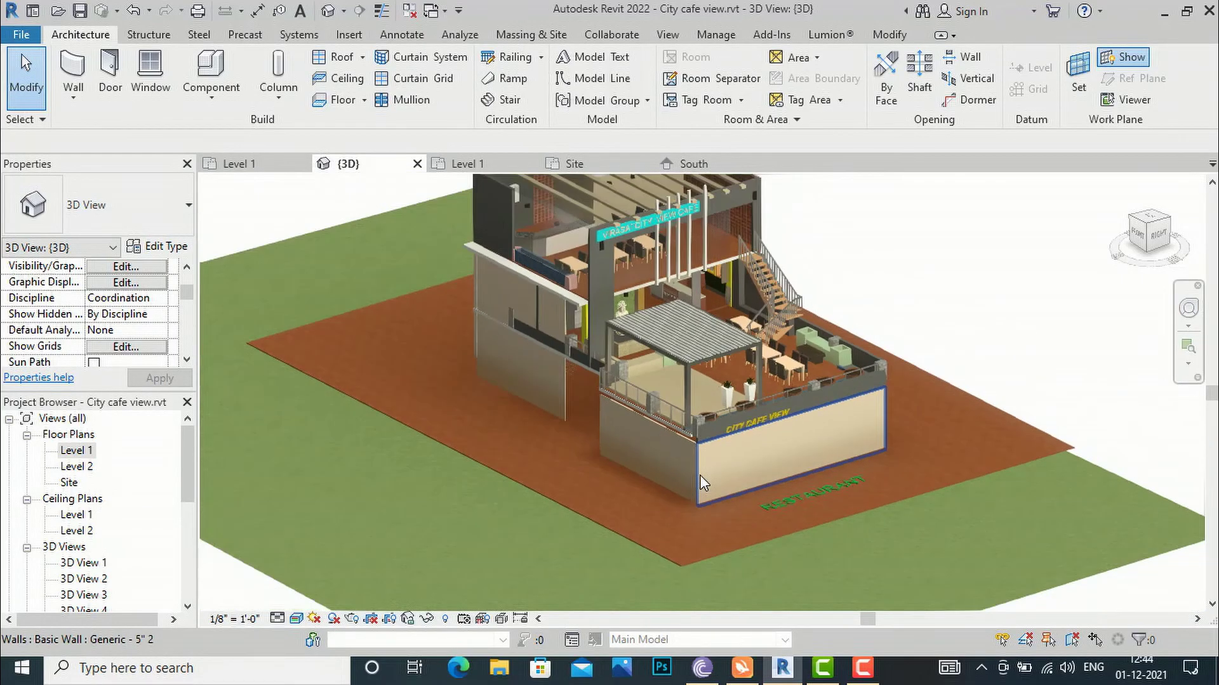
{"action": "scroll", "coordinate": [700, 475], "scroll_direction": "down", "scroll_amount": 1}
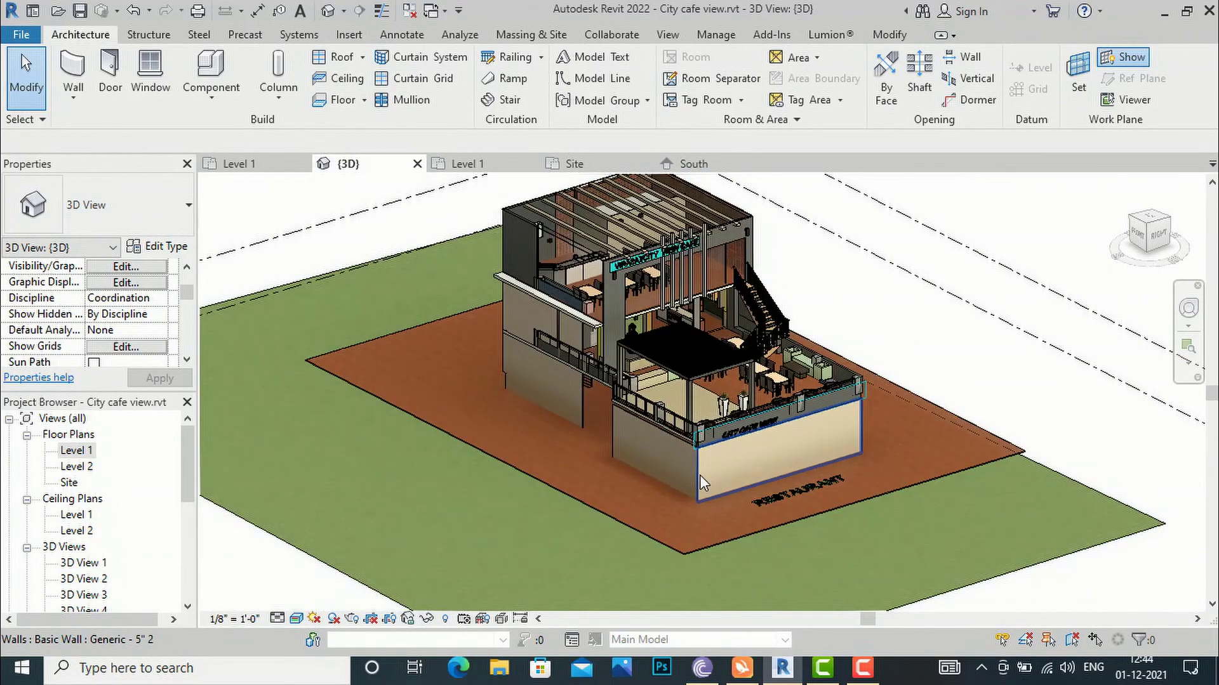
{"action": "scroll", "coordinate": [120, 318], "scroll_direction": "down", "scroll_amount": 1}
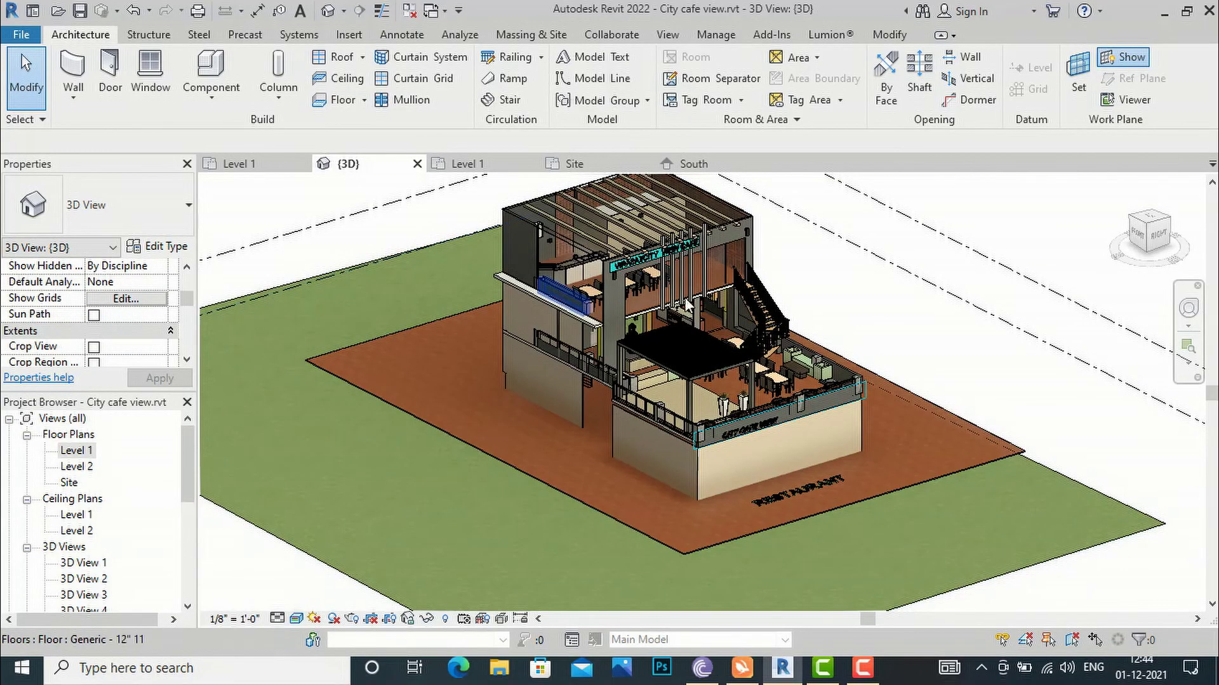
{"action": "scroll", "coordinate": [738, 275], "scroll_direction": "up", "scroll_amount": 2}
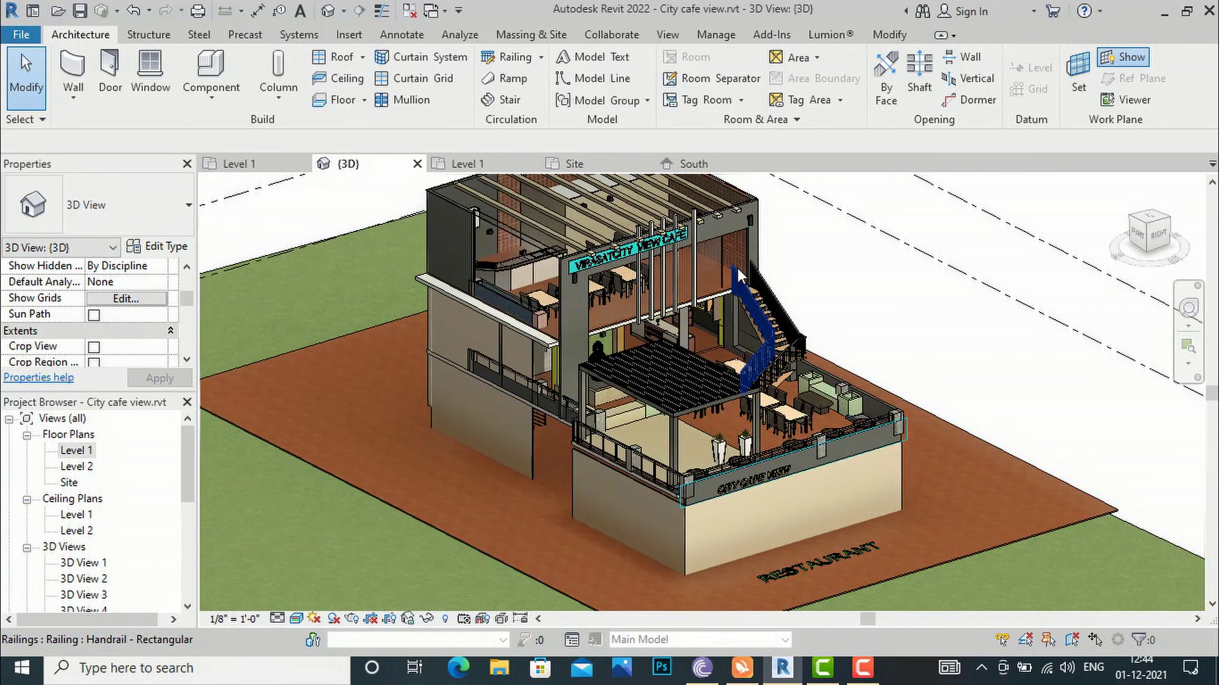